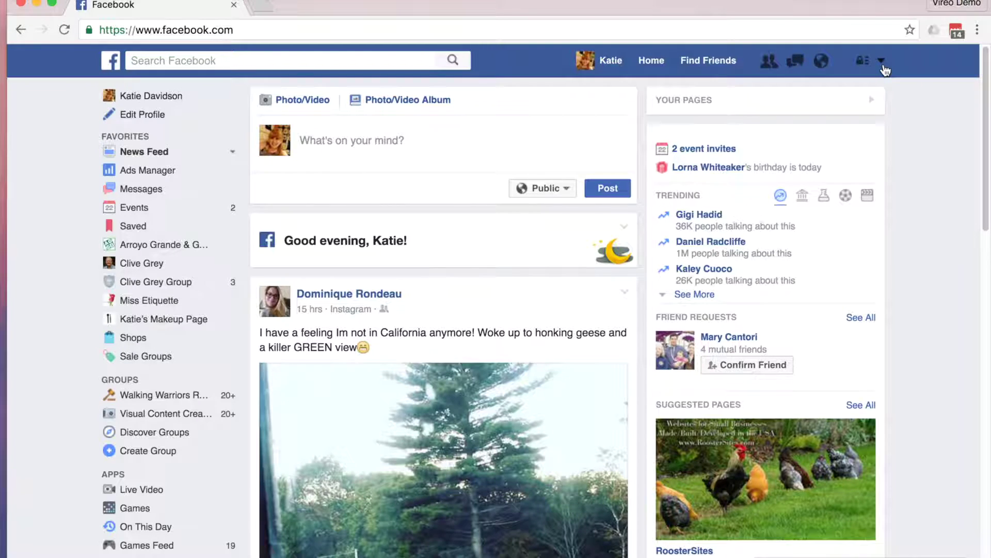
Switch to Katie's Makeup Page from the account menu and view its About Page Info
{"action": "left_click", "coordinate": [882, 63]}
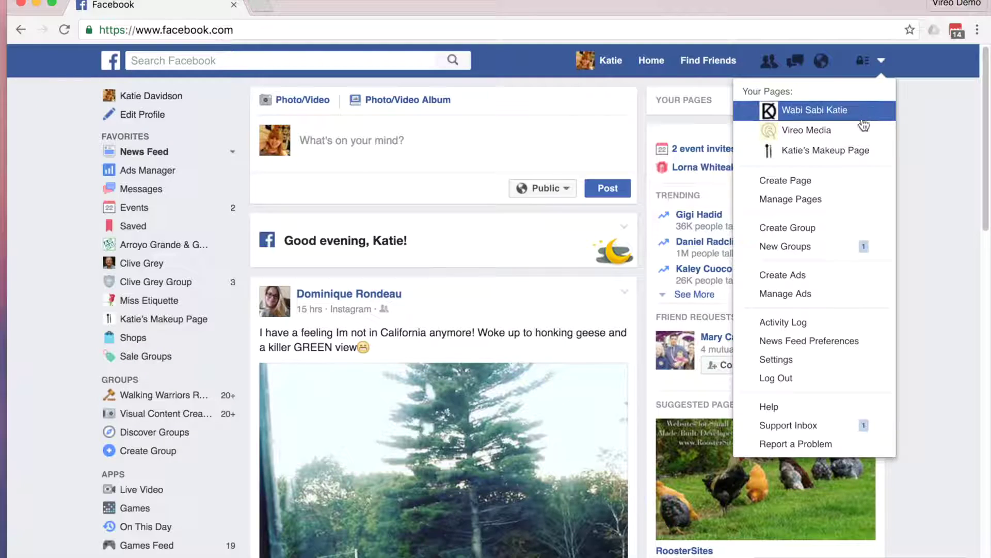
{"action": "left_click", "coordinate": [857, 154]}
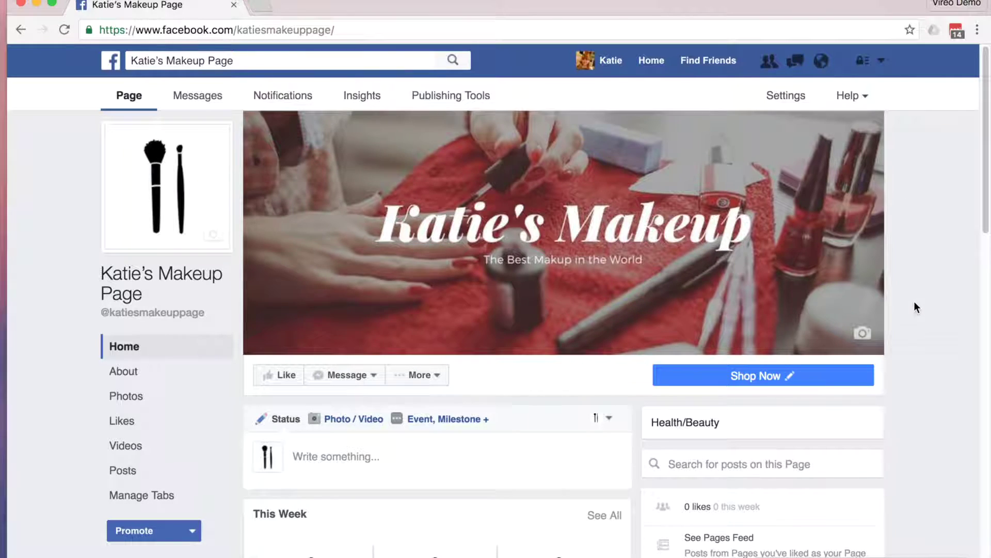
{"action": "left_click", "coordinate": [138, 385]}
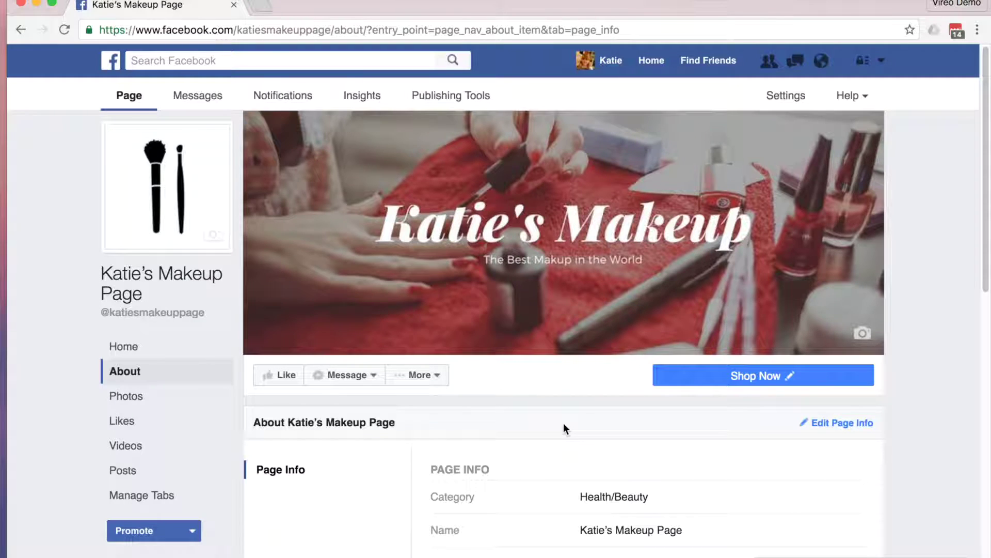
{"action": "scroll", "coordinate": [565, 428], "scroll_direction": "down", "scroll_amount": 1}
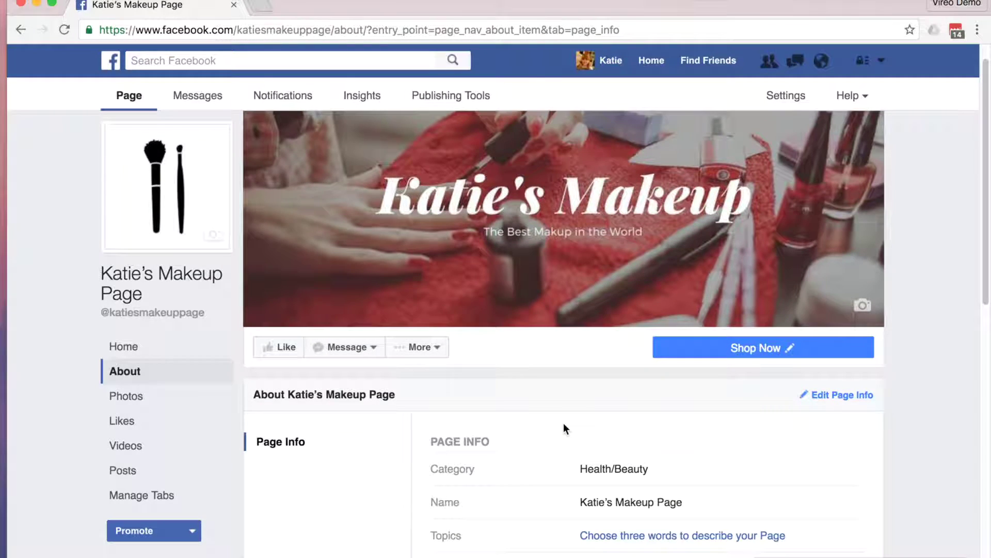
{"action": "scroll", "coordinate": [565, 428], "scroll_direction": "down", "scroll_amount": 5}
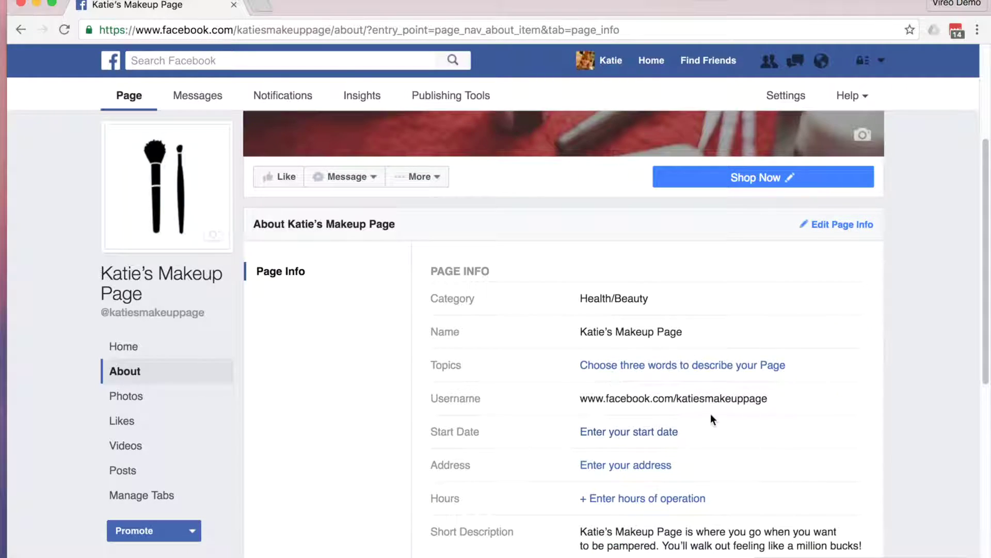
In Edit Page Info, replace 'Makeup' with 'Cos' and save the Cosmetics & Beauty Supply subcategory
{"action": "left_click", "coordinate": [826, 227]}
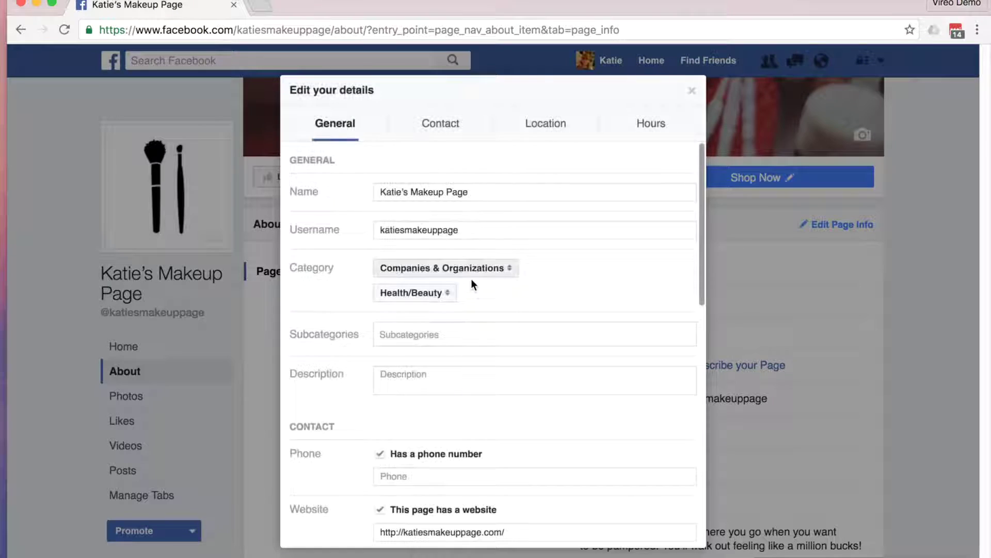
{"action": "left_click", "coordinate": [530, 338]}
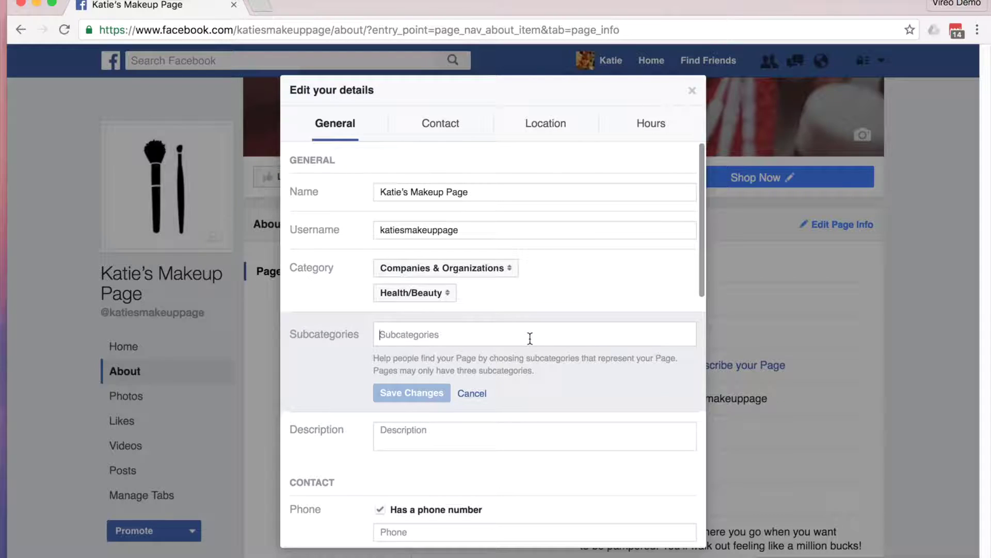
{"action": "type", "text": "Mak"}
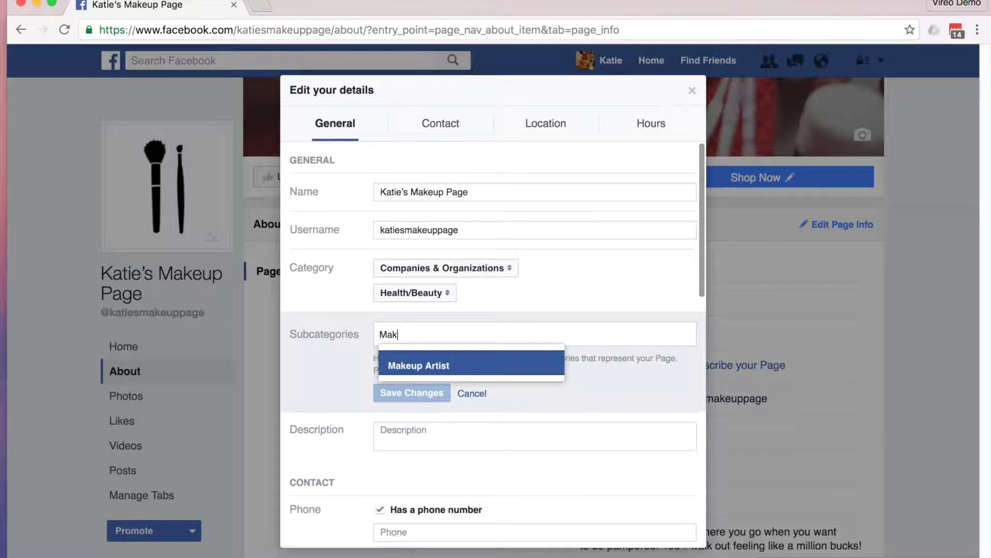
{"action": "type", "text": "eup"}
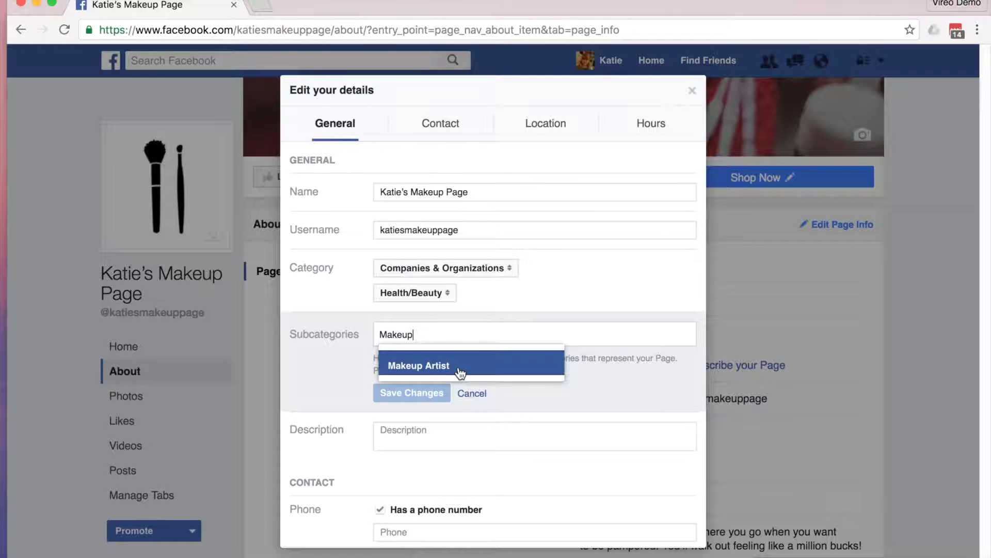
{"action": "left_click", "coordinate": [455, 334]}
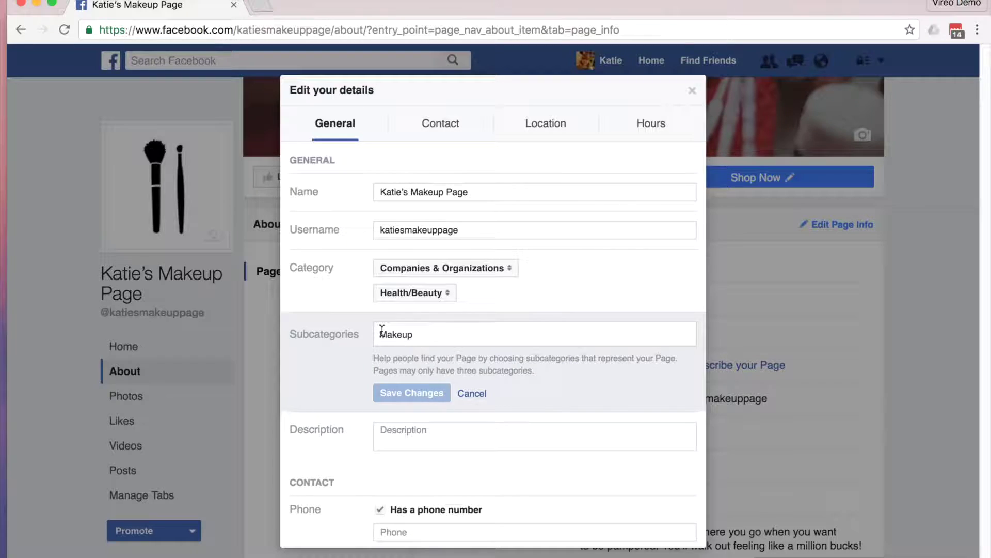
{"action": "left_click_drag", "start_coordinate": [429, 337], "coordinate": [324, 321]}
{"action": "key", "text": "BackSpace"}
{"action": "type", "text": "Cos"}
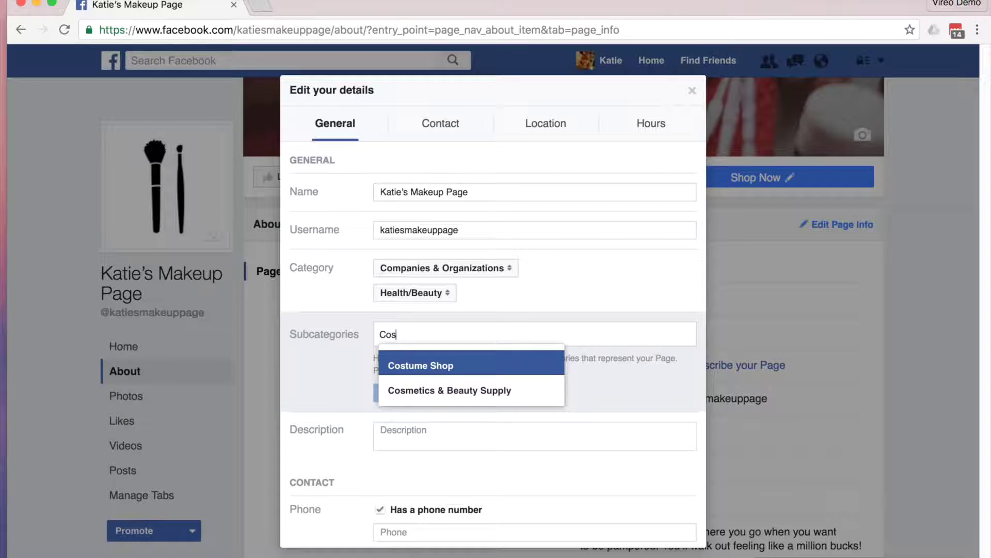
{"action": "left_click", "coordinate": [443, 391]}
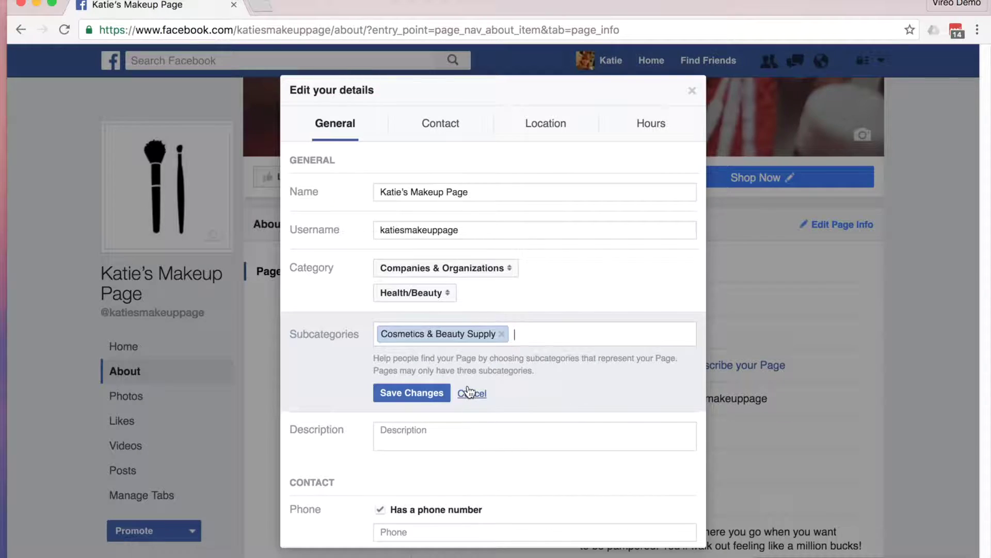
{"action": "left_click", "coordinate": [417, 392]}
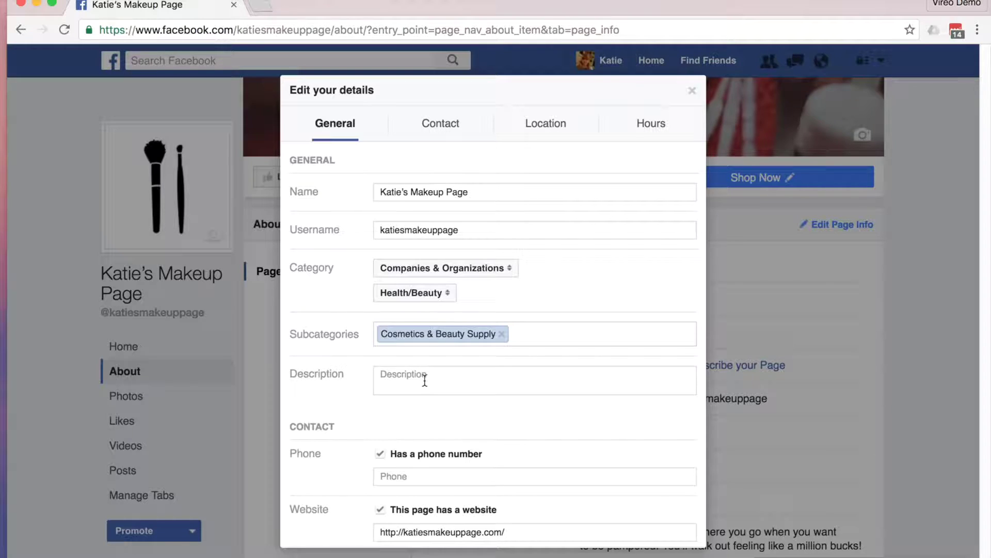
Uncheck 'Has a phone number' in the Contact section of the details dialog
{"action": "left_click", "coordinate": [452, 382]}
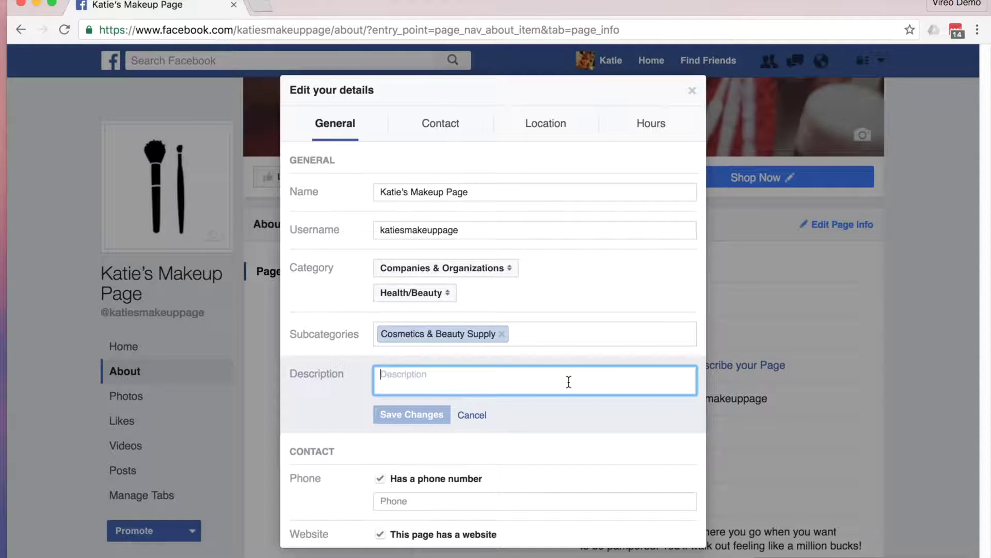
{"action": "scroll", "coordinate": [568, 382], "scroll_direction": "down", "scroll_amount": 3}
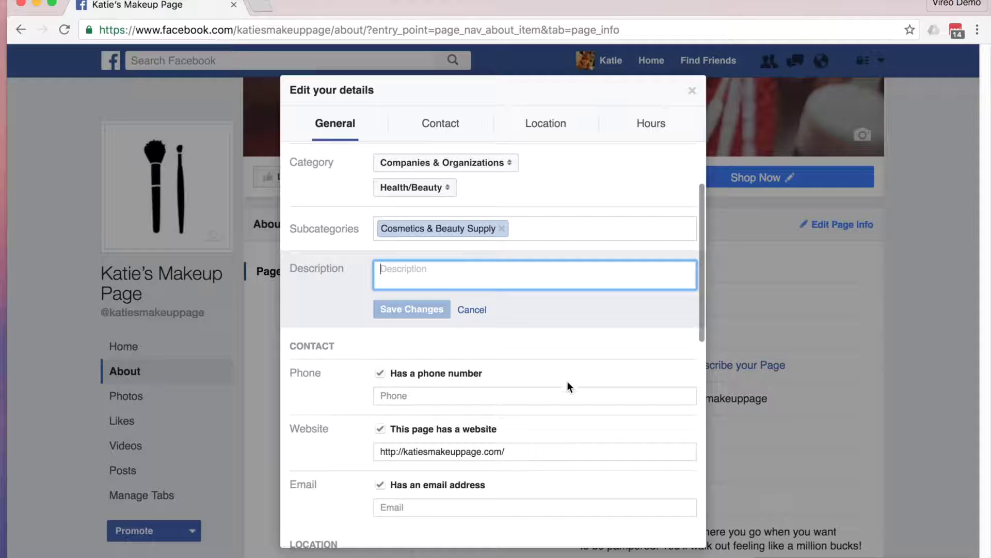
{"action": "left_click", "coordinate": [545, 373]}
{"action": "scroll", "coordinate": [542, 374], "scroll_direction": "down", "scroll_amount": 2}
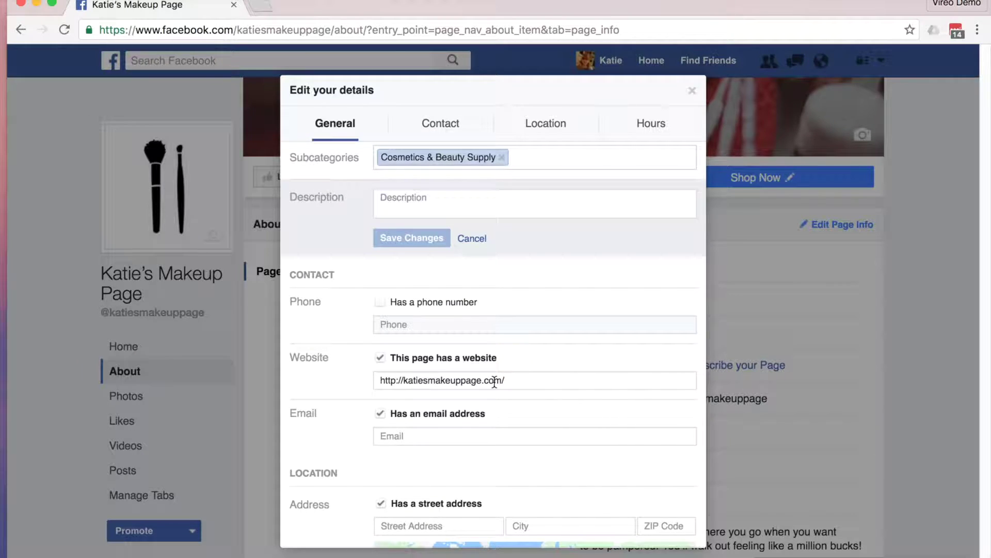
Uncheck 'Has an email address' and save the change
{"action": "left_click", "coordinate": [381, 415]}
{"action": "scroll", "coordinate": [404, 426], "scroll_direction": "down", "scroll_amount": 1}
{"action": "left_click", "coordinate": [408, 442]}
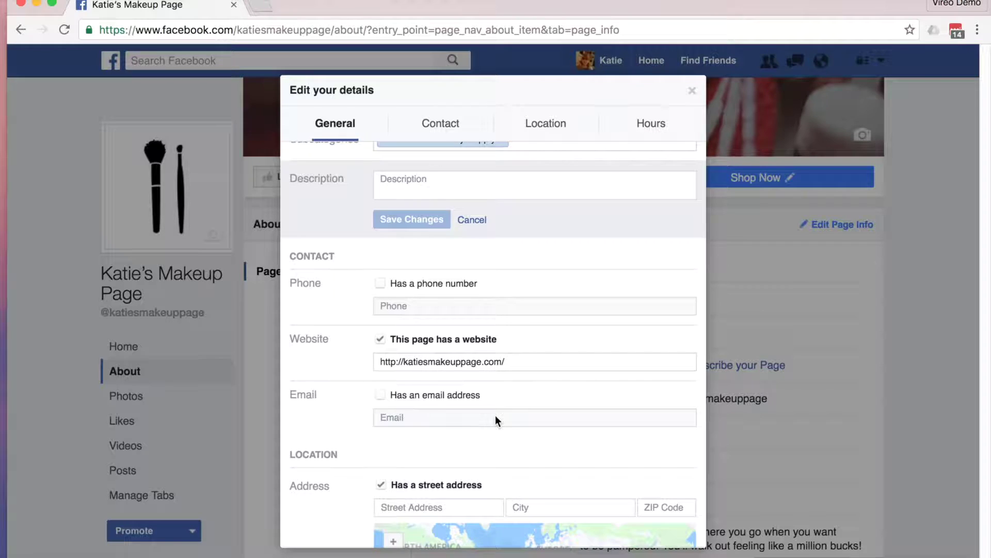
Uncheck 'Has a street address' and save the change
{"action": "scroll", "coordinate": [495, 422], "scroll_direction": "down", "scroll_amount": 5}
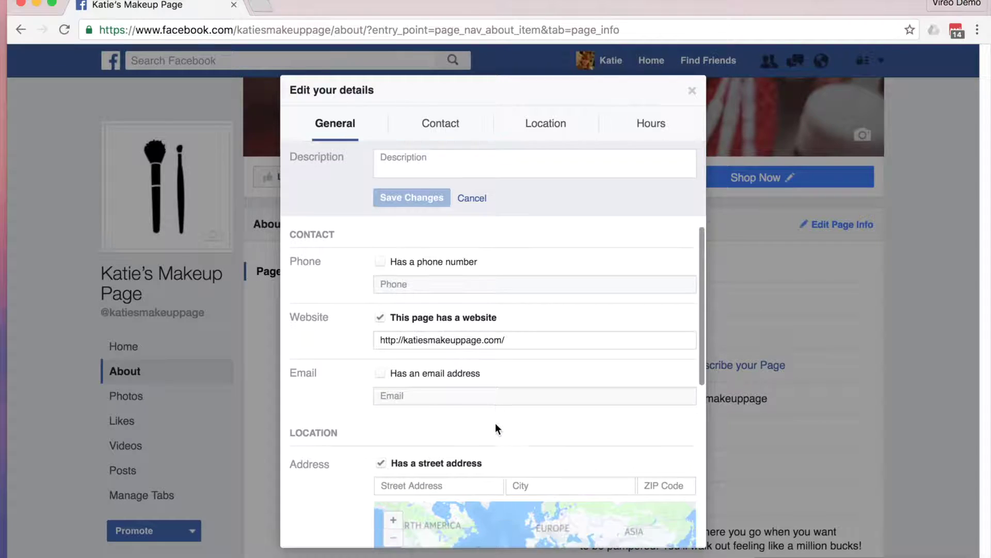
{"action": "scroll", "coordinate": [349, 439], "scroll_direction": "down", "scroll_amount": 2}
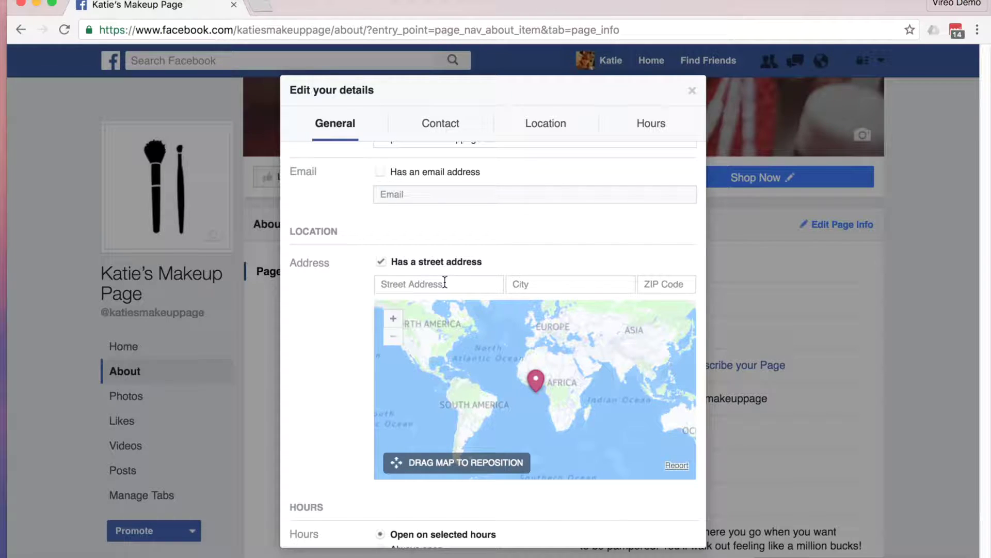
{"action": "left_click", "coordinate": [387, 264]}
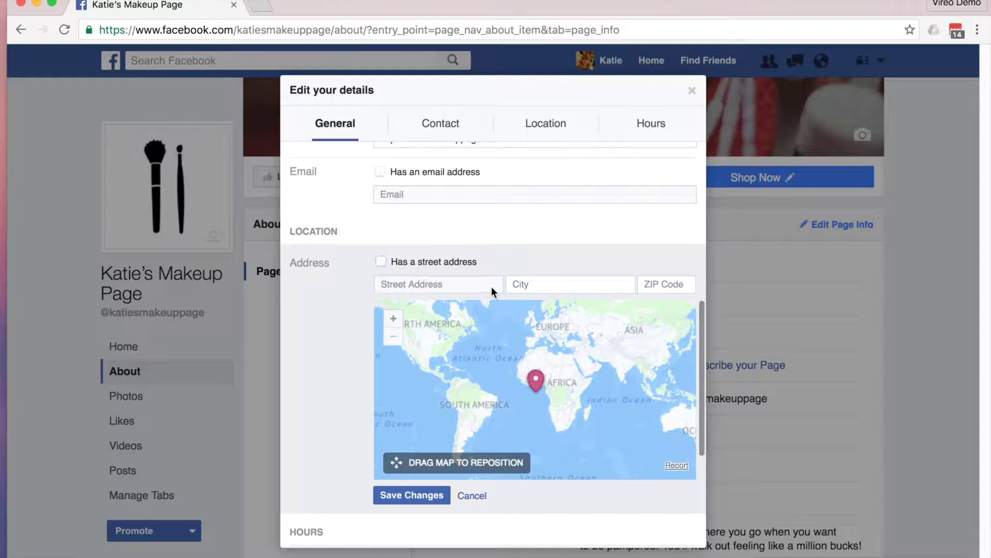
{"action": "left_click", "coordinate": [412, 494]}
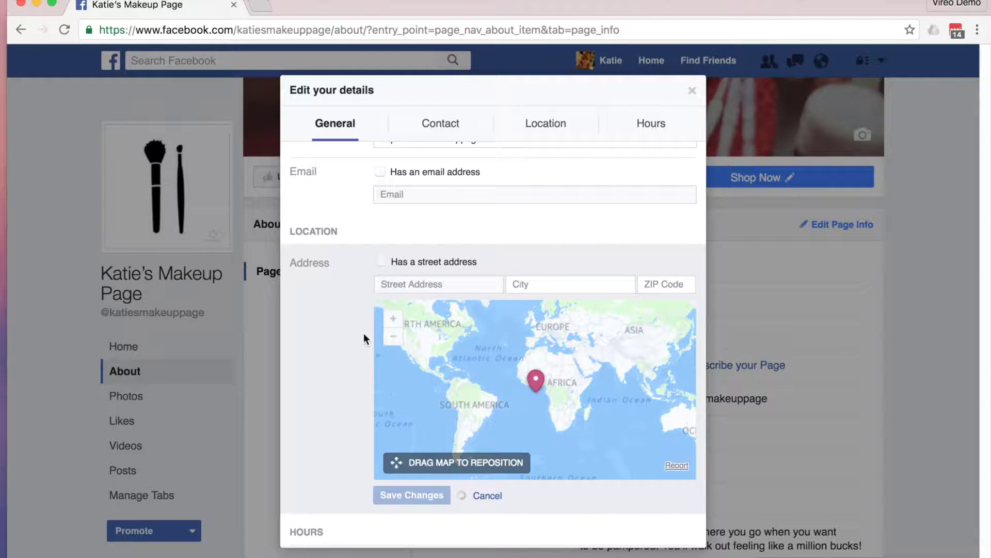
{"action": "scroll", "coordinate": [345, 351], "scroll_direction": "down", "scroll_amount": 5}
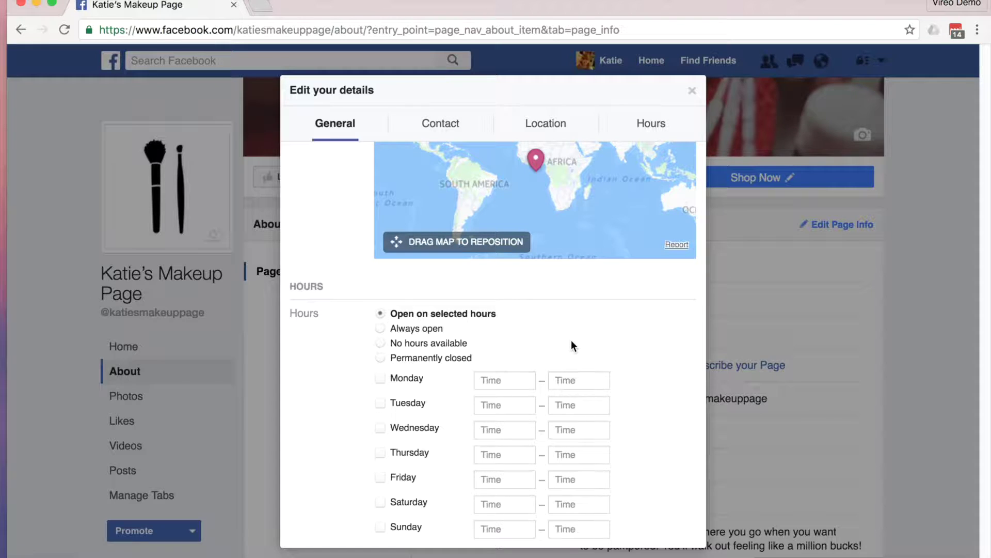
Save the hours as Always open and close the Edit your details dialog
{"action": "left_click", "coordinate": [382, 331]}
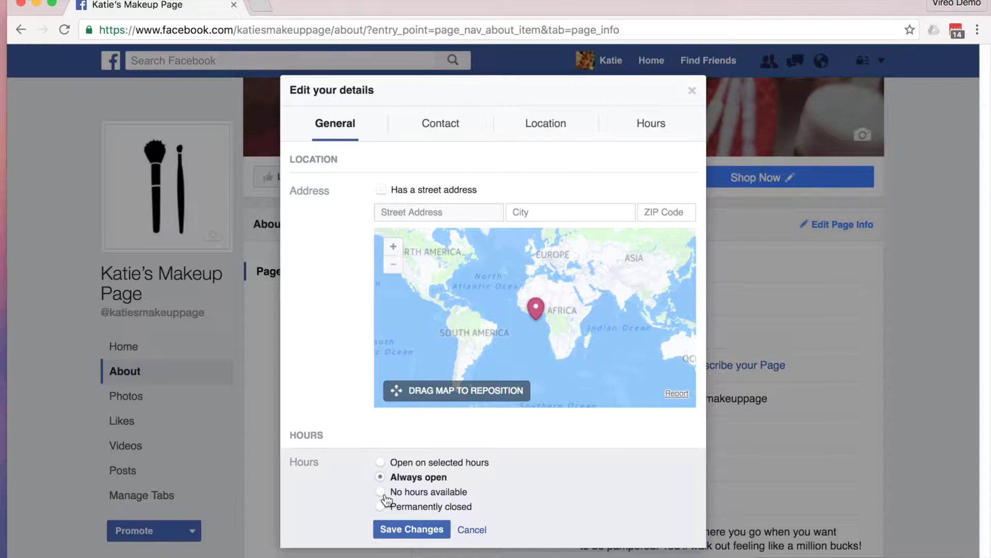
{"action": "left_click", "coordinate": [429, 530]}
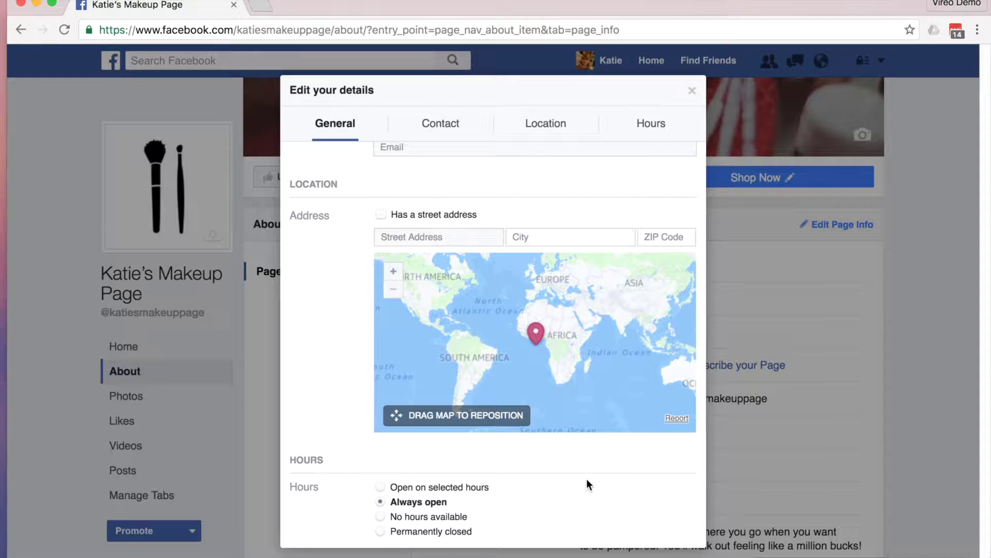
{"action": "left_click", "coordinate": [692, 92]}
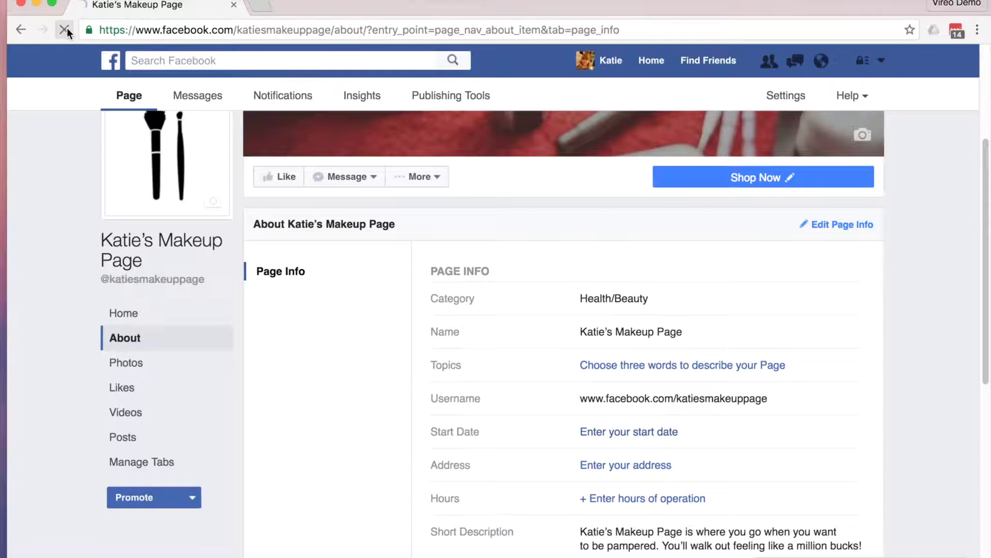
Reload the About page, add MAKEUP as the page topic, and save it
{"action": "left_click", "coordinate": [65, 29]}
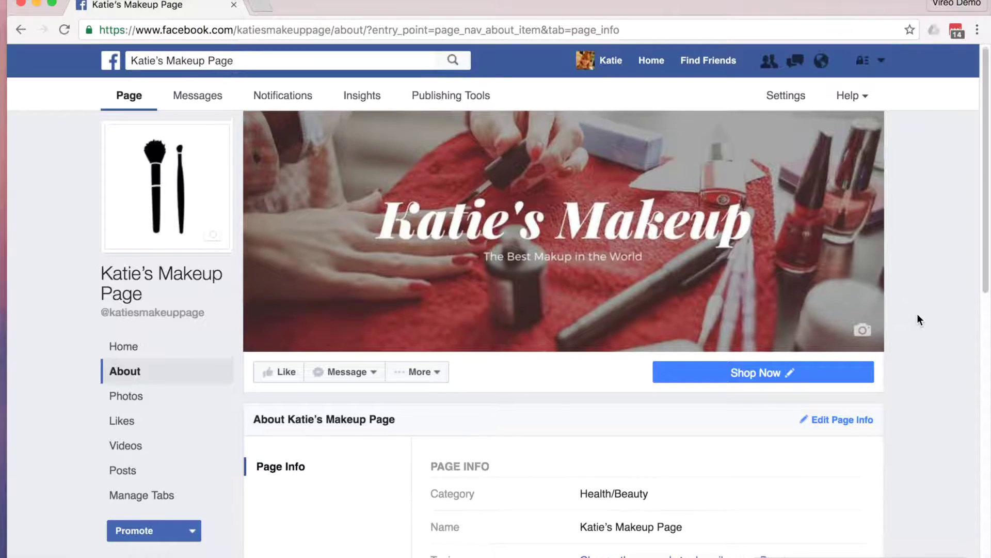
{"action": "scroll", "coordinate": [917, 314], "scroll_direction": "down", "scroll_amount": 5}
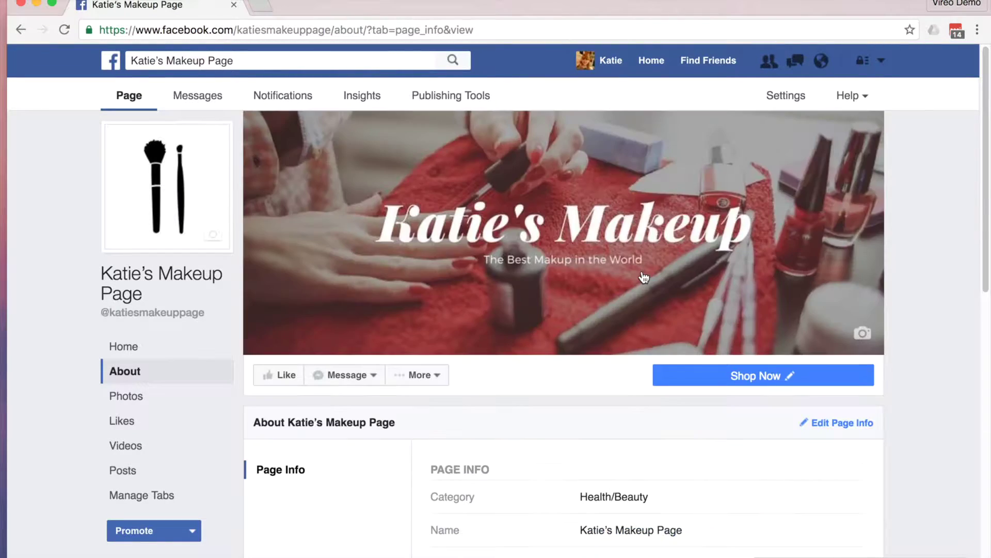
{"action": "scroll", "coordinate": [642, 279], "scroll_direction": "down", "scroll_amount": 2}
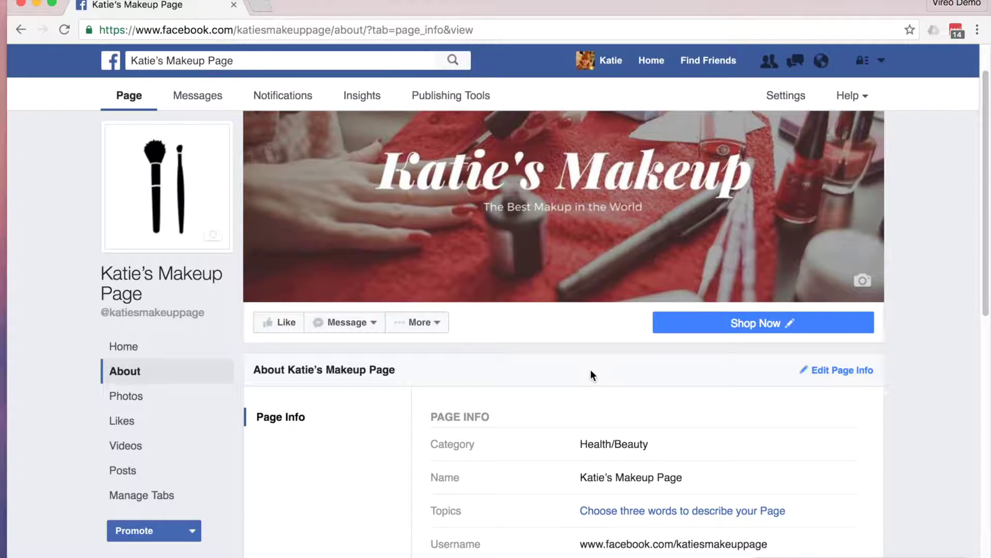
{"action": "left_click", "coordinate": [669, 511]}
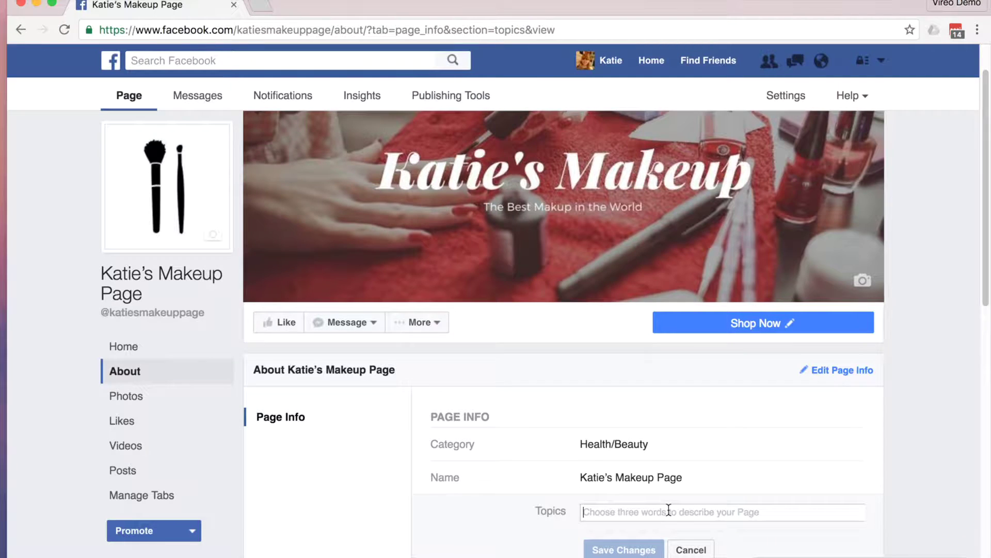
{"action": "type", "text": "Makeup"}
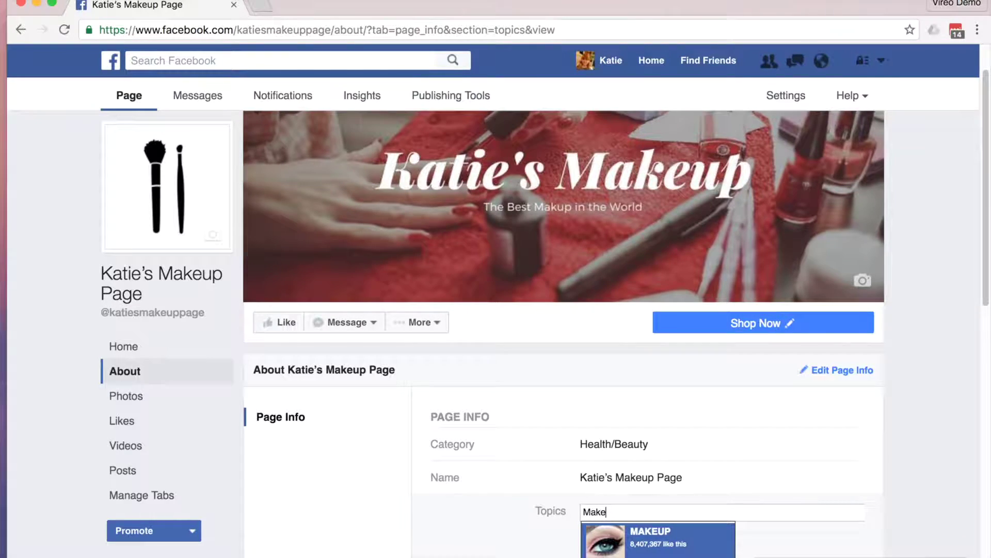
{"action": "left_click", "coordinate": [692, 551]}
{"action": "scroll", "coordinate": [737, 457], "scroll_direction": "down", "scroll_amount": 3}
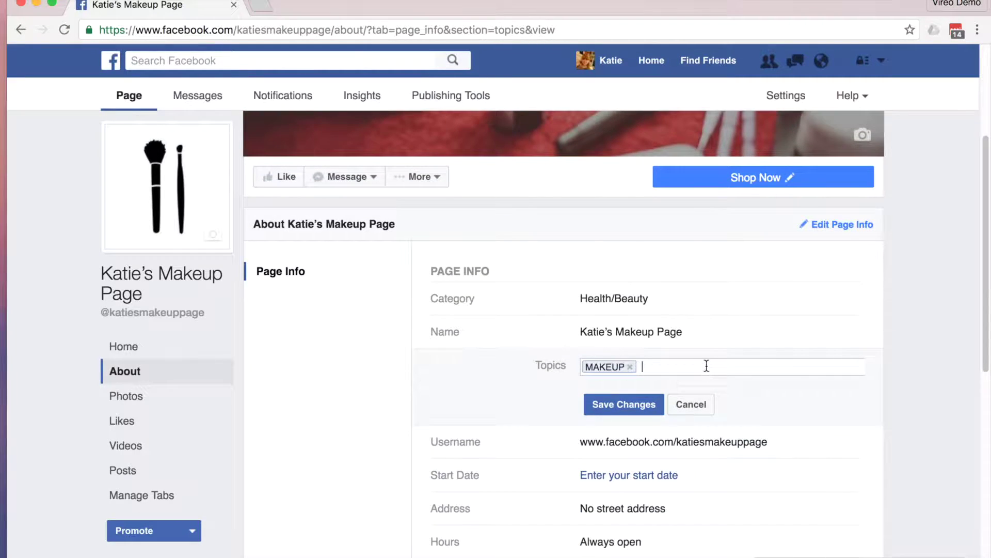
{"action": "scroll", "coordinate": [707, 366], "scroll_direction": "down", "scroll_amount": 2}
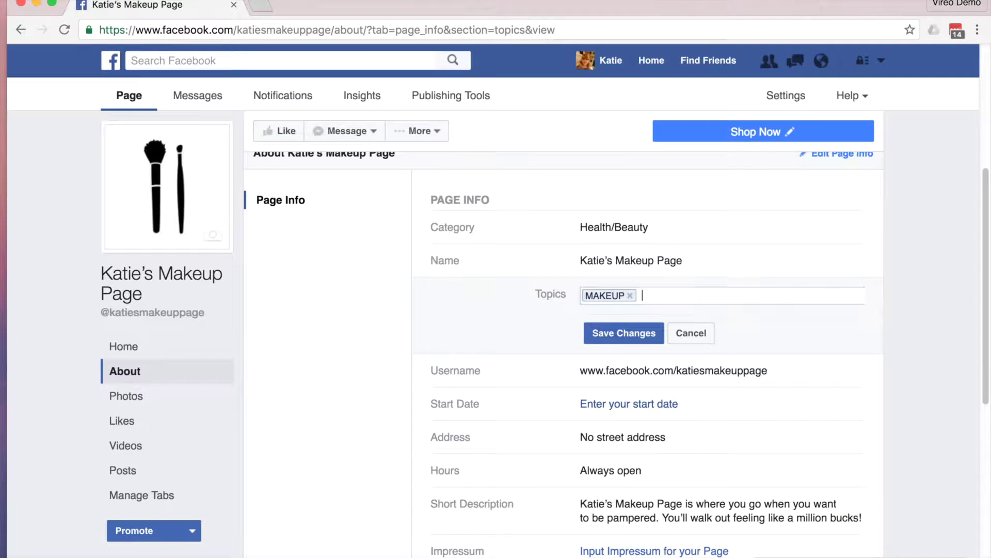
{"action": "left_click", "coordinate": [610, 339]}
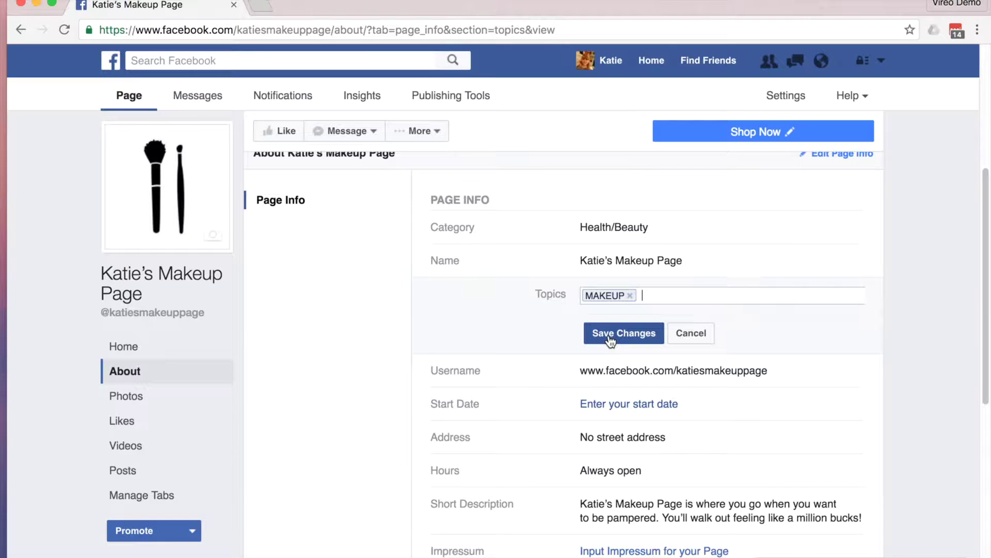
{"action": "left_click", "coordinate": [610, 339]}
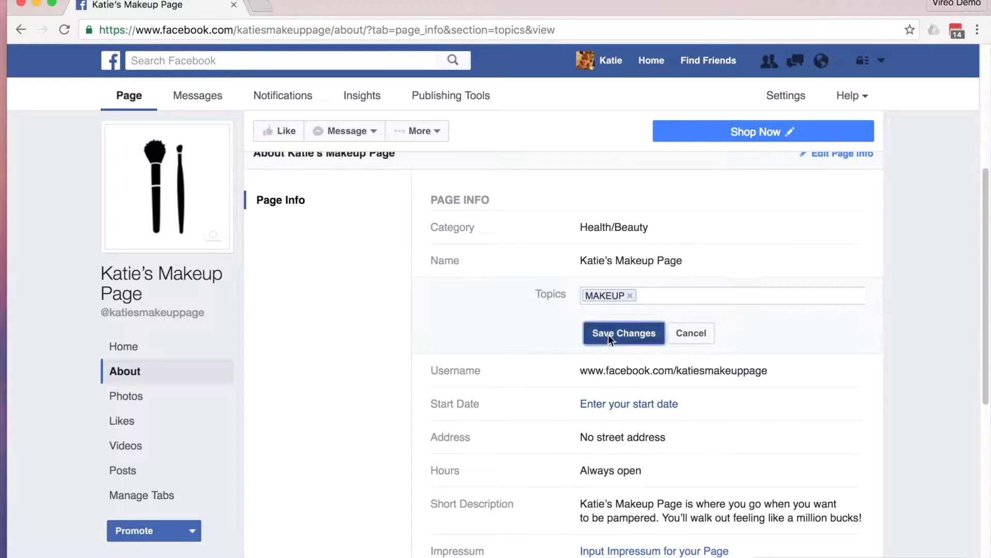
{"action": "scroll", "coordinate": [954, 368], "scroll_direction": "down", "scroll_amount": 5}
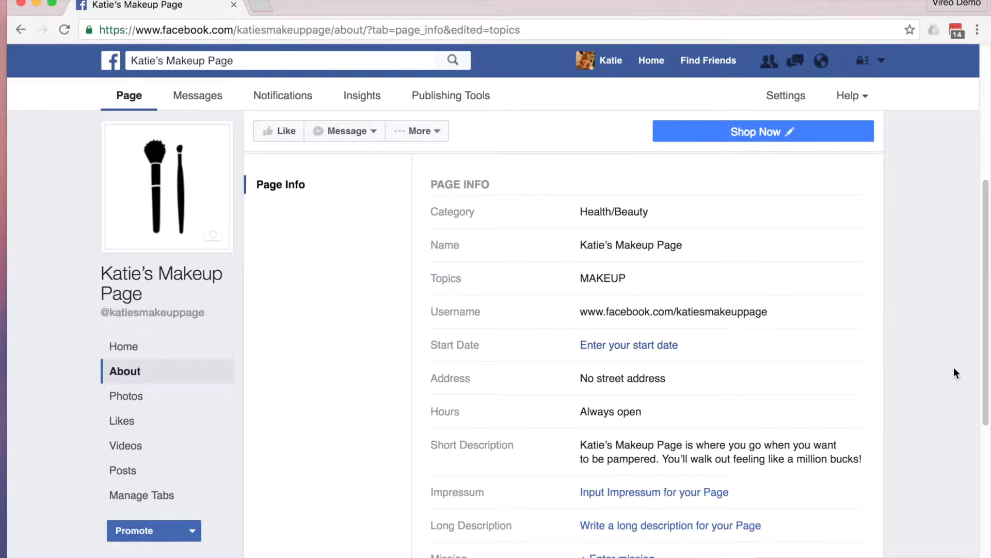
Start editing the Start Date and pick 1991 as the year
{"action": "left_click", "coordinate": [613, 350]}
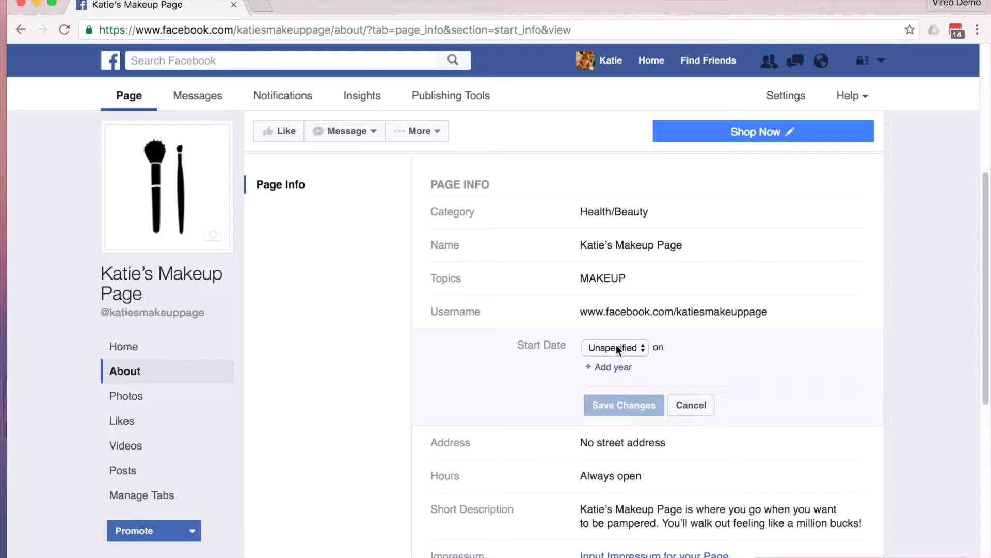
{"action": "left_click", "coordinate": [643, 347]}
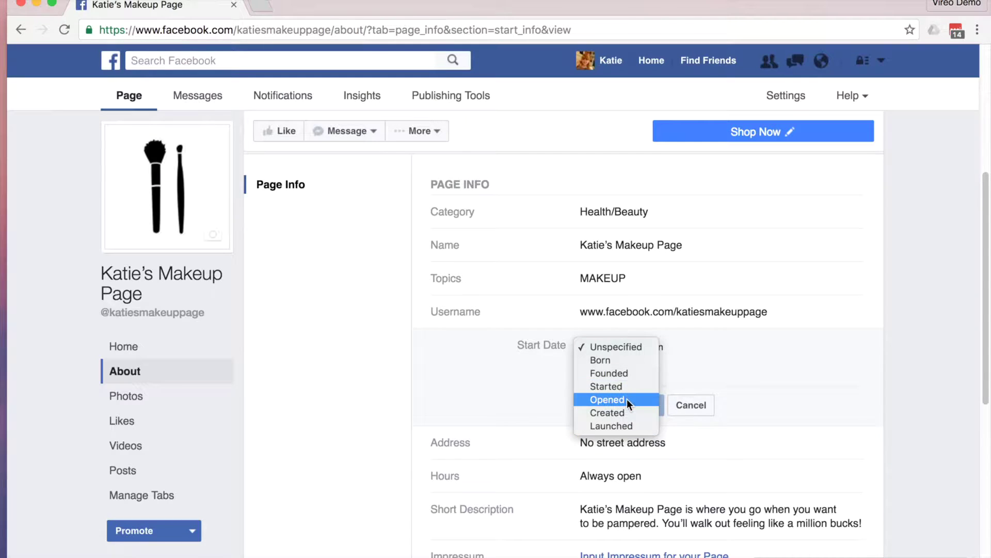
{"action": "left_click", "coordinate": [753, 363]}
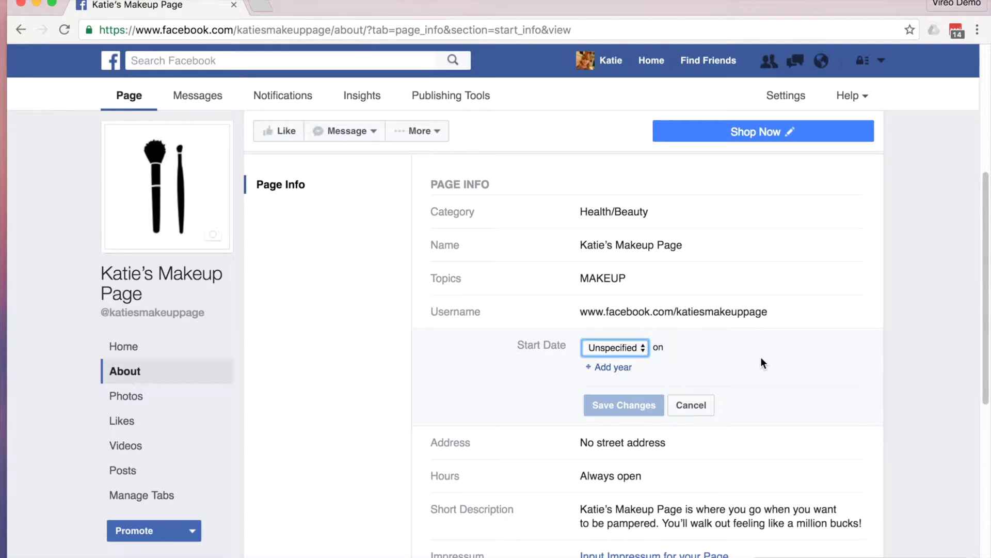
{"action": "left_click", "coordinate": [602, 368]}
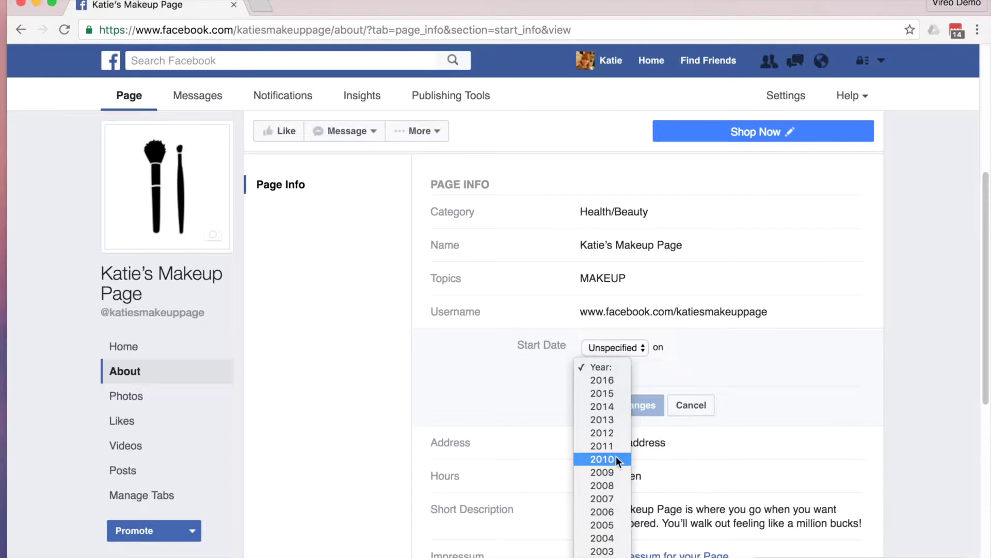
{"action": "scroll", "coordinate": [615, 456], "scroll_direction": "down", "scroll_amount": 10}
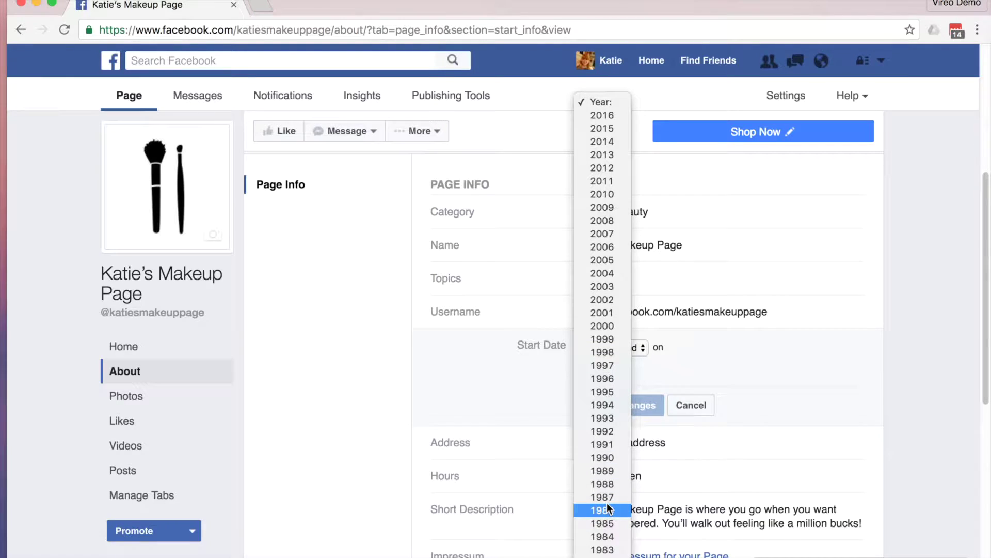
{"action": "key", "text": "Escape"}
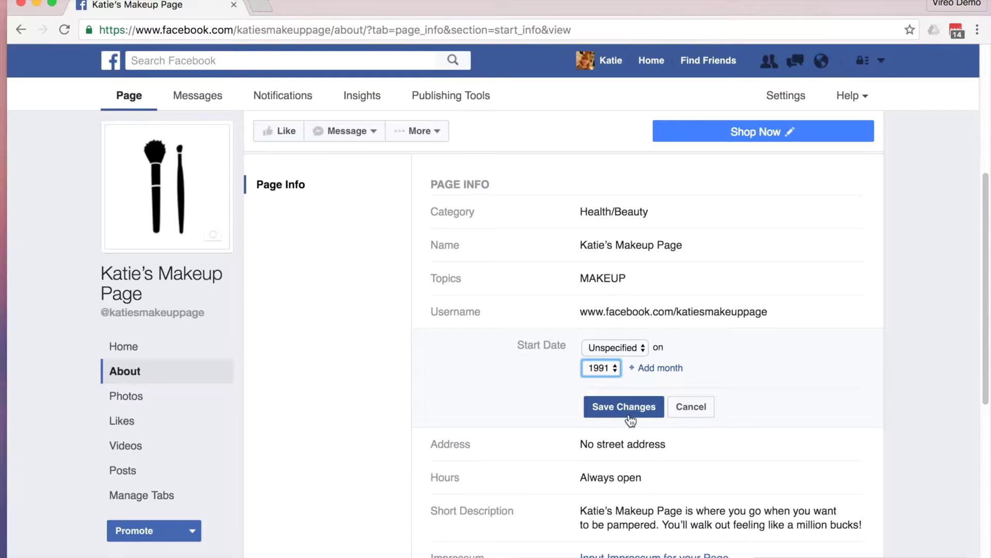
Set the start month to September and the day to 24, then save
{"action": "left_click", "coordinate": [664, 368]}
{"action": "left_click", "coordinate": [668, 368]}
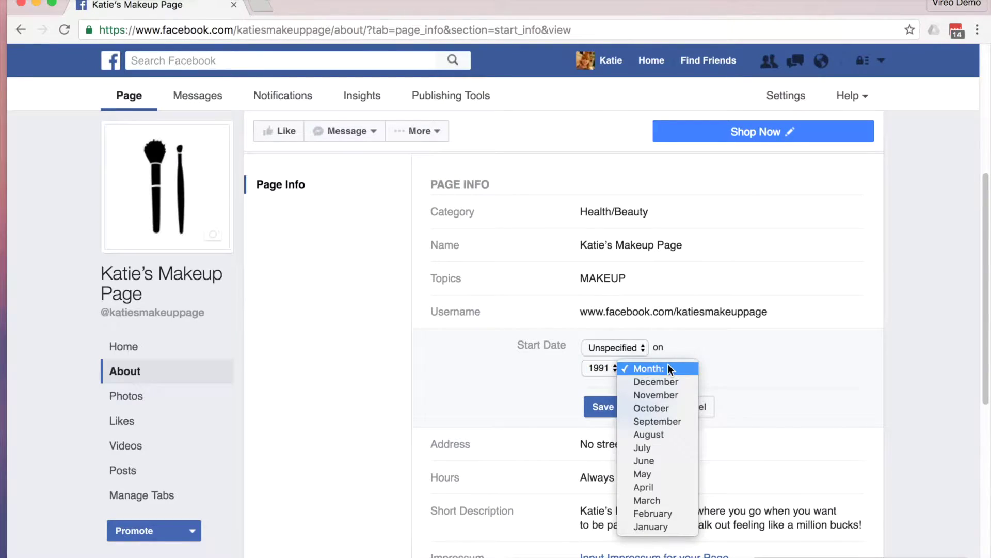
{"action": "left_click", "coordinate": [658, 421]}
{"action": "left_click", "coordinate": [724, 369]}
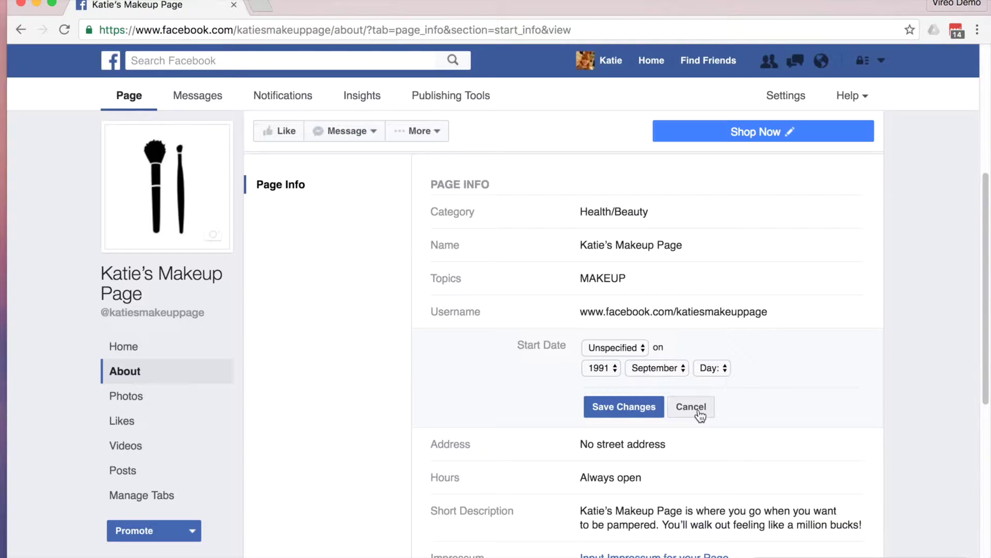
{"action": "left_click", "coordinate": [711, 367]}
{"action": "left_click", "coordinate": [708, 457]}
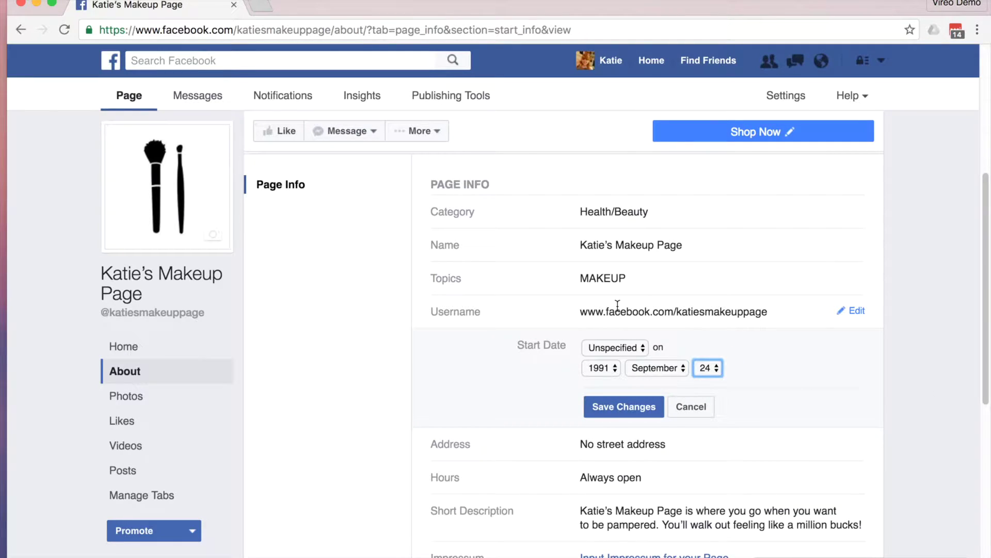
{"action": "left_click", "coordinate": [590, 405]}
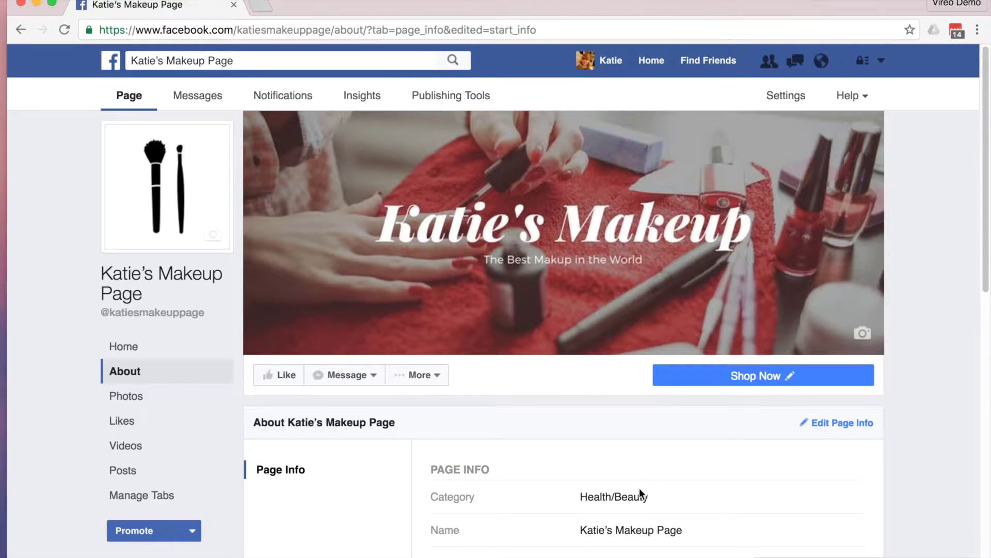
Change the Start Date type from Founded to Launched and save
{"action": "scroll", "coordinate": [640, 476], "scroll_direction": "down", "scroll_amount": 2}
{"action": "scroll", "coordinate": [640, 476], "scroll_direction": "down", "scroll_amount": 2}
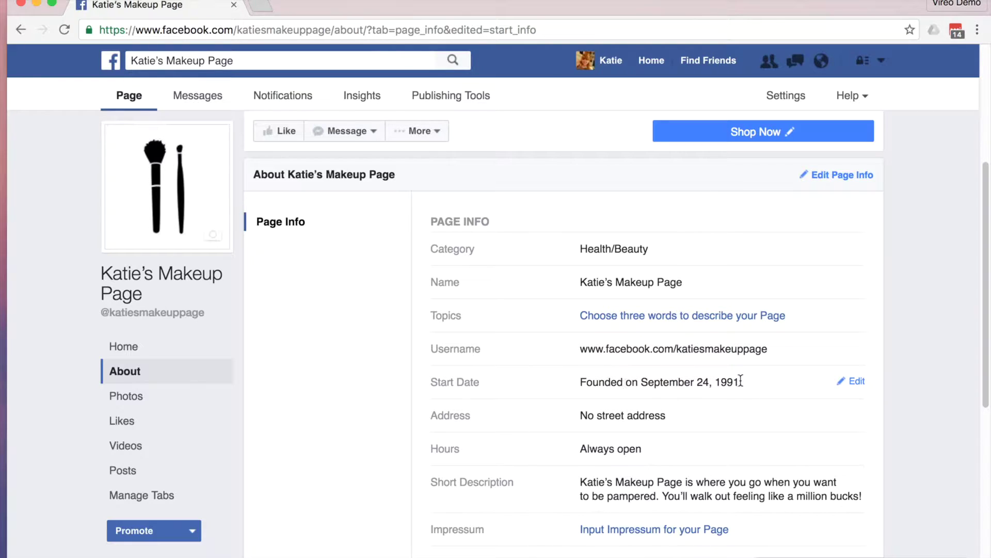
{"action": "left_click", "coordinate": [847, 384]}
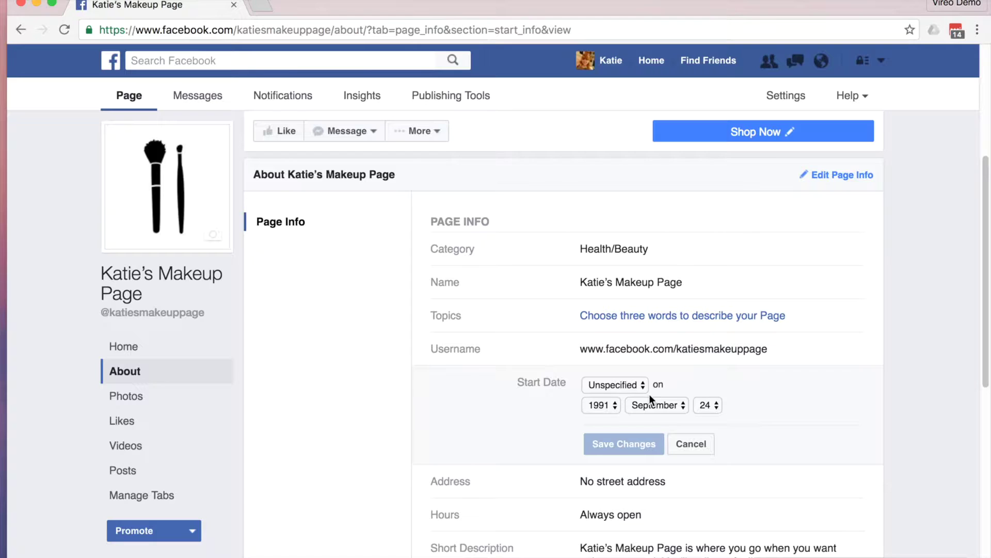
{"action": "left_click", "coordinate": [632, 385]}
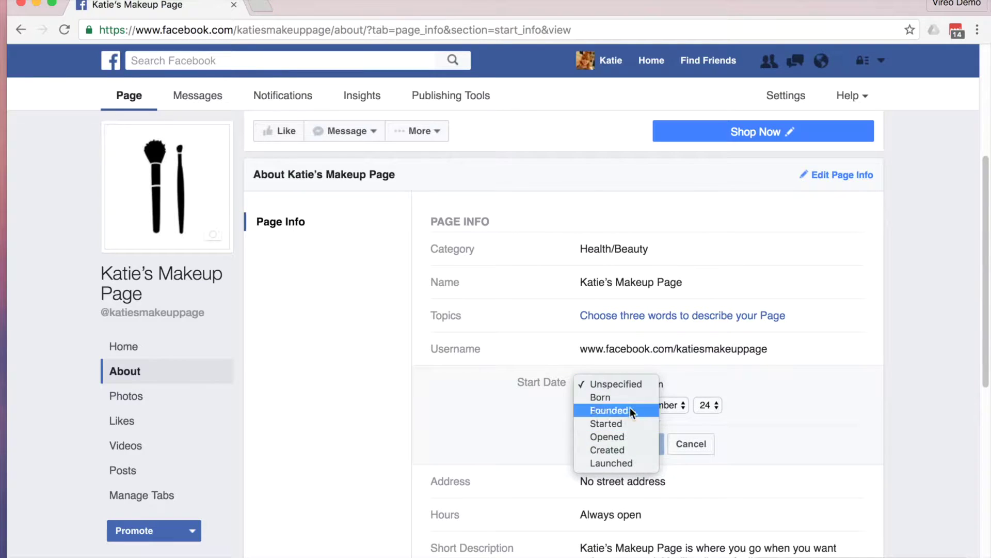
{"action": "left_click", "coordinate": [627, 467]}
{"action": "left_click", "coordinate": [628, 447]}
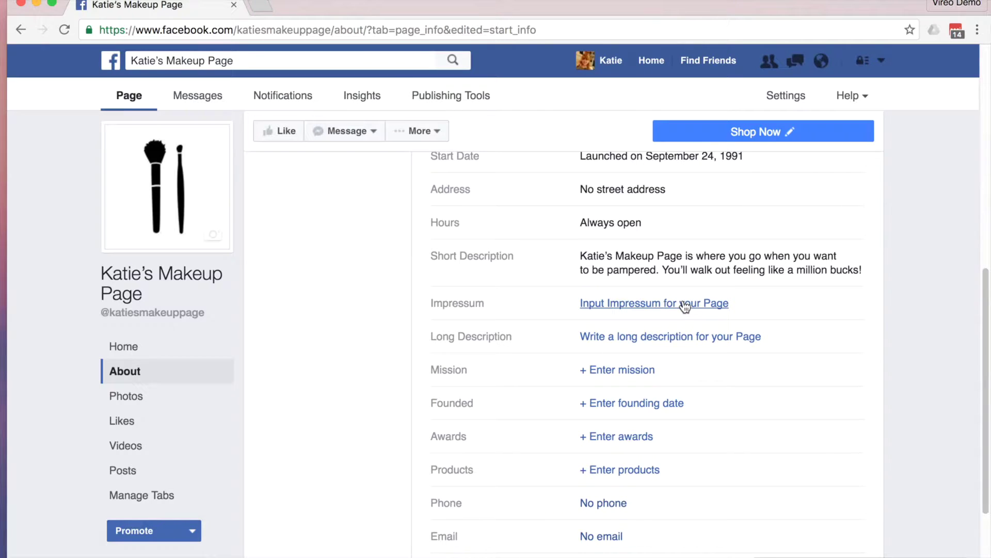
Paste the prepared paragraph into the Page's Long Description and save it
{"action": "scroll", "coordinate": [686, 307], "scroll_direction": "down", "scroll_amount": 2}
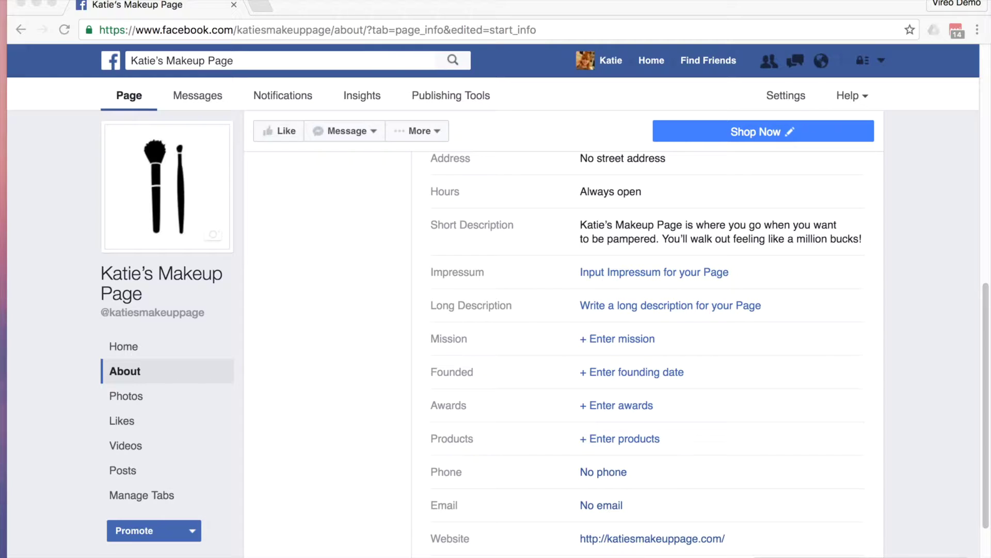
{"action": "left_click", "coordinate": [726, 308]}
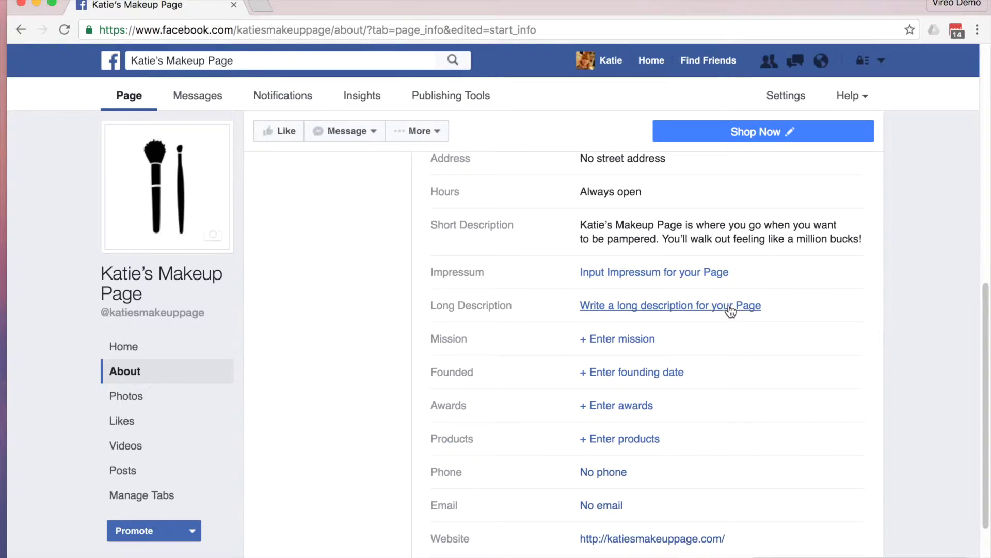
{"action": "left_click", "coordinate": [664, 306]}
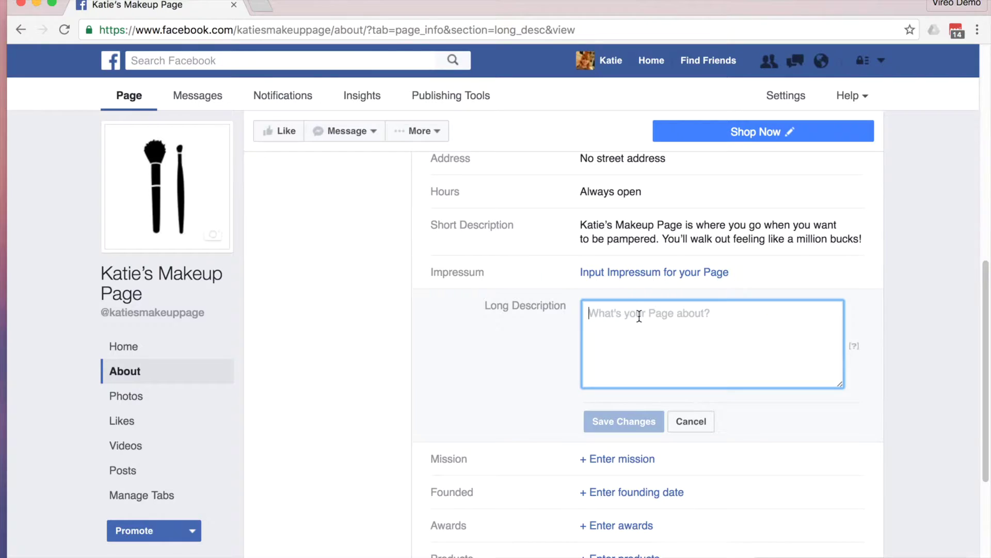
{"action": "key", "text": "super+v"}
{"action": "left_click", "coordinate": [624, 423]}
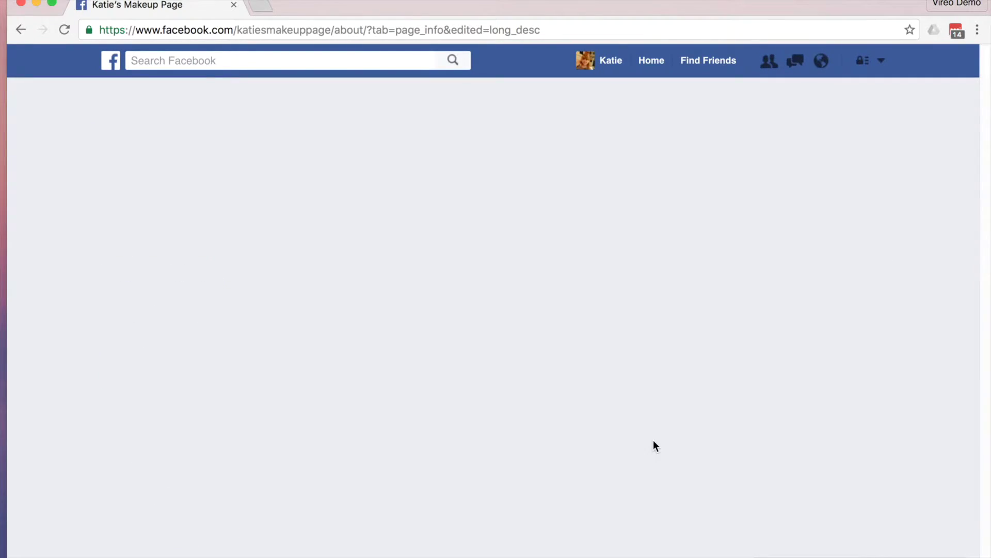
{"action": "scroll", "coordinate": [653, 430], "scroll_direction": "down", "scroll_amount": 15}
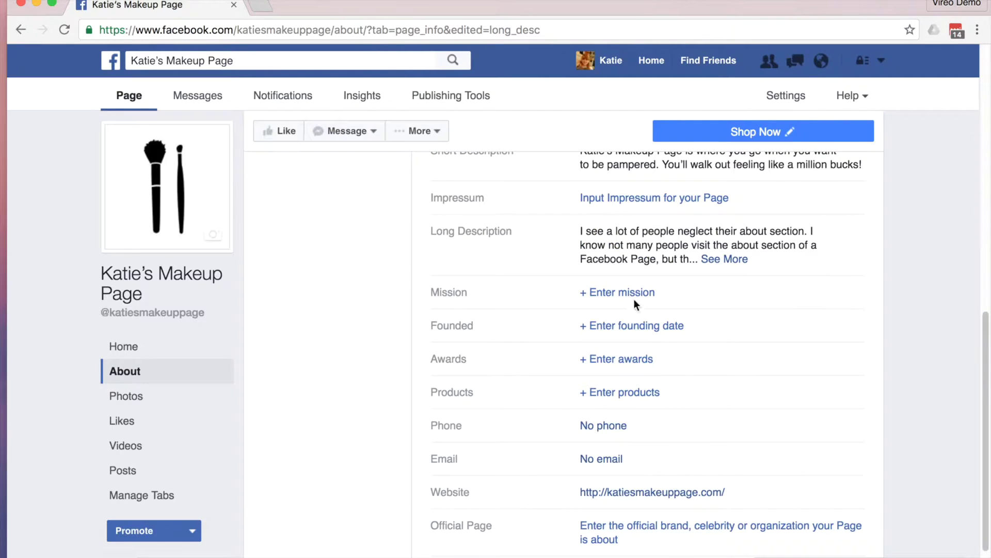
{"action": "left_click", "coordinate": [629, 295]}
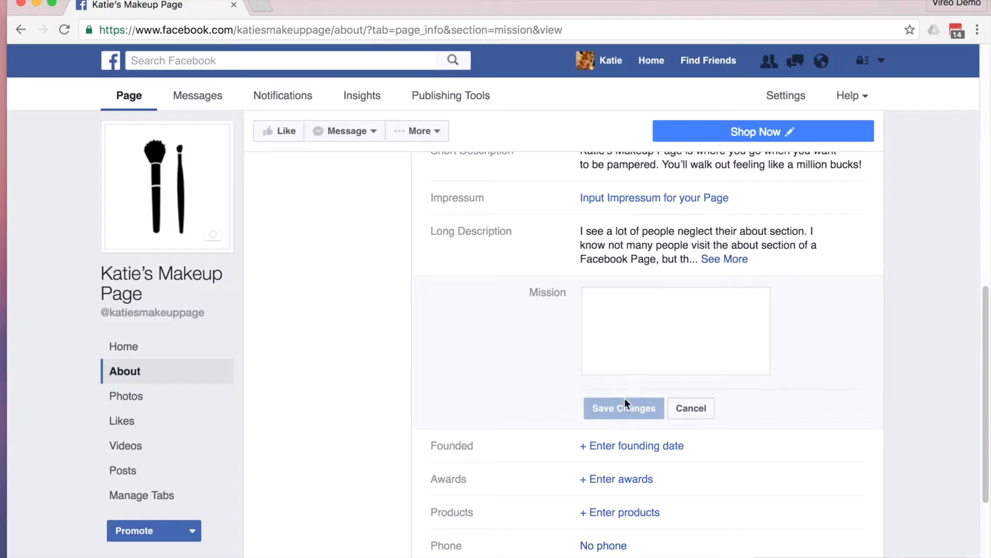
{"action": "left_click", "coordinate": [690, 409]}
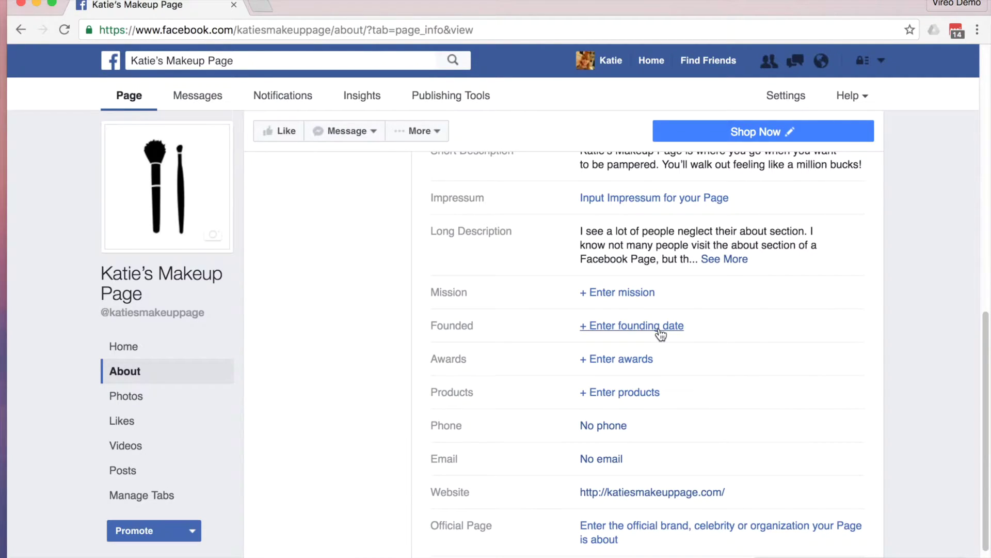
{"action": "scroll", "coordinate": [659, 362], "scroll_direction": "up", "scroll_amount": 3}
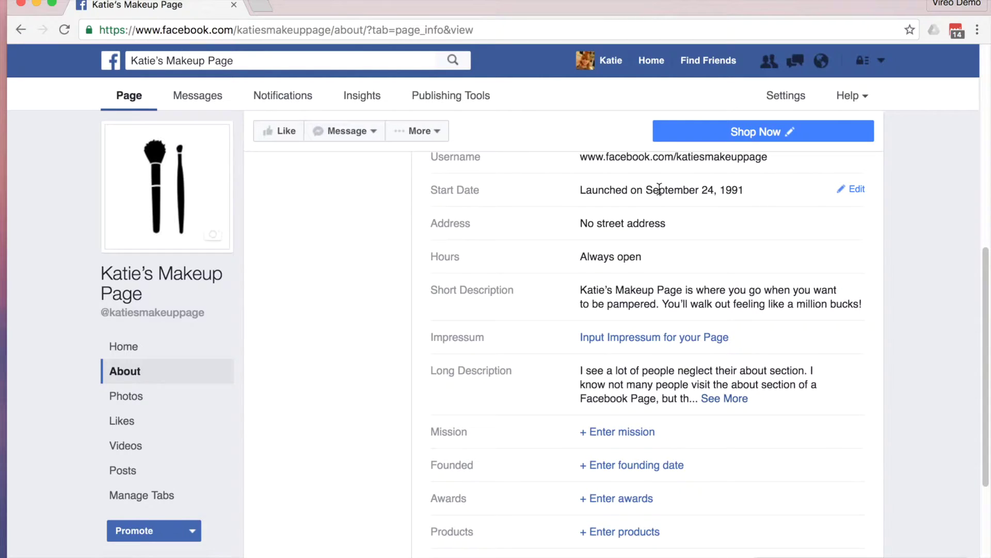
{"action": "left_click", "coordinate": [643, 467]}
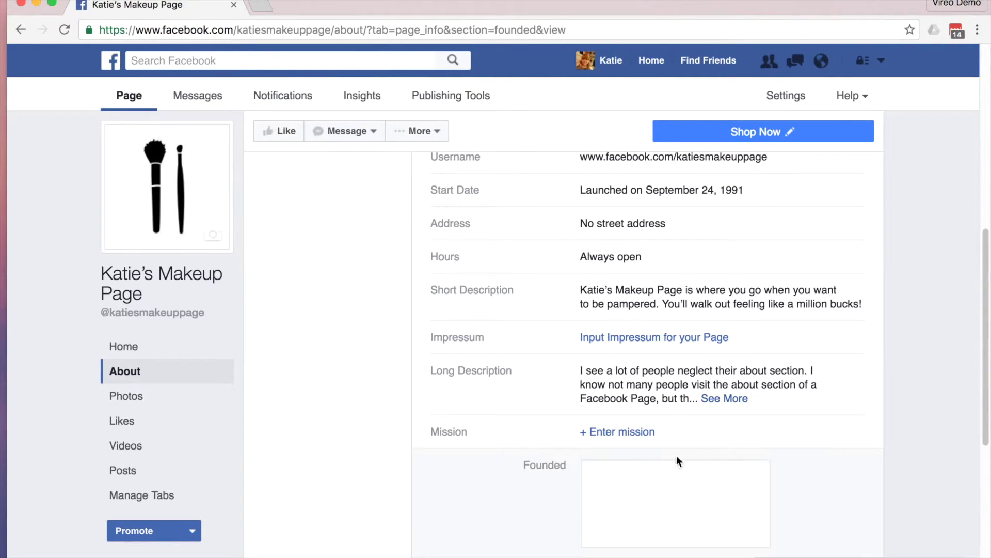
{"action": "scroll", "coordinate": [767, 439], "scroll_direction": "down", "scroll_amount": 3}
{"action": "left_click", "coordinate": [615, 363]}
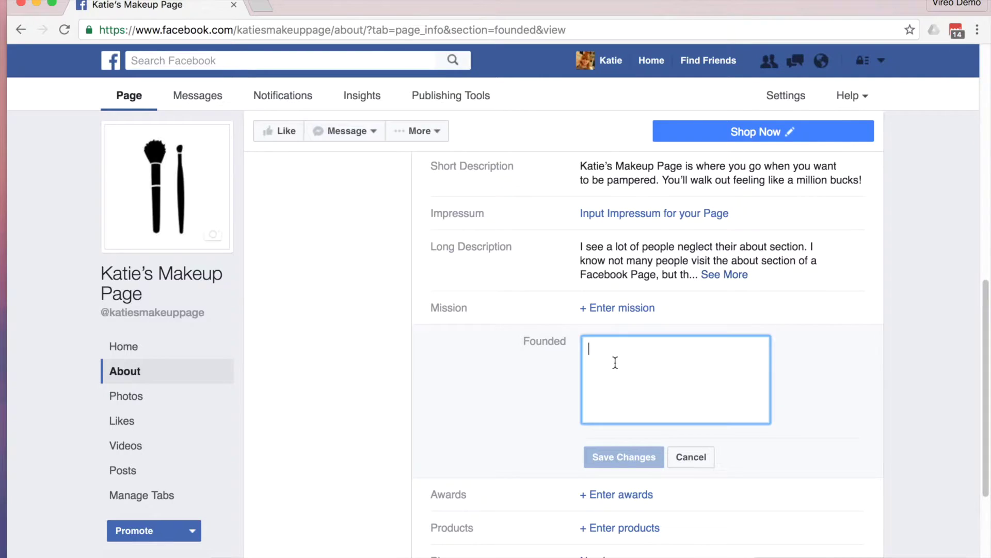
{"action": "left_click", "coordinate": [621, 494]}
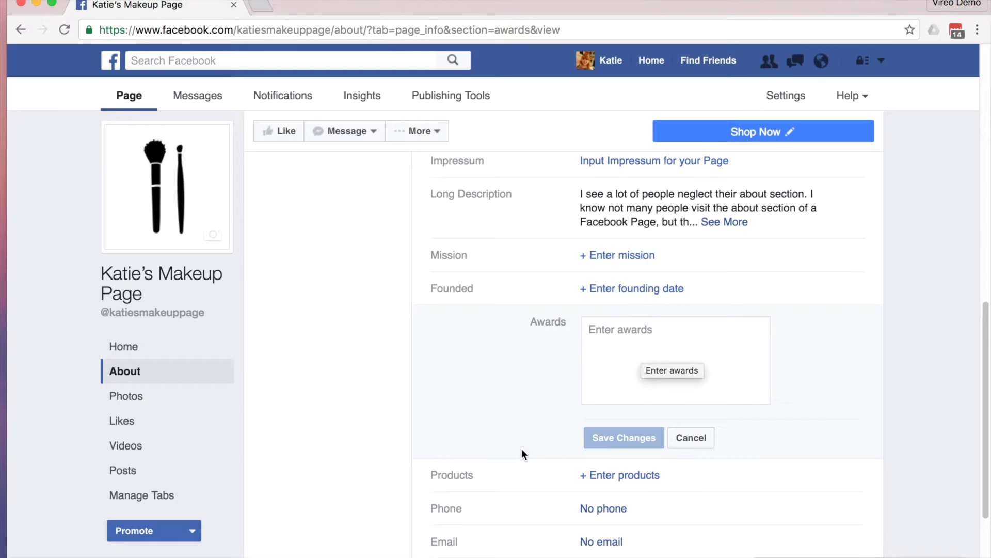
{"action": "scroll", "coordinate": [593, 411], "scroll_direction": "down", "scroll_amount": 2}
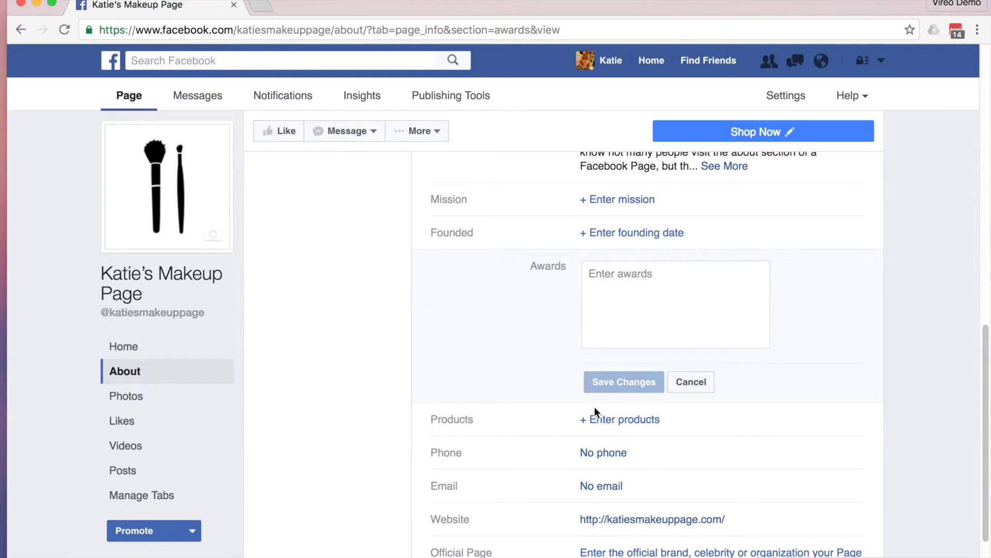
{"action": "left_click", "coordinate": [622, 422]}
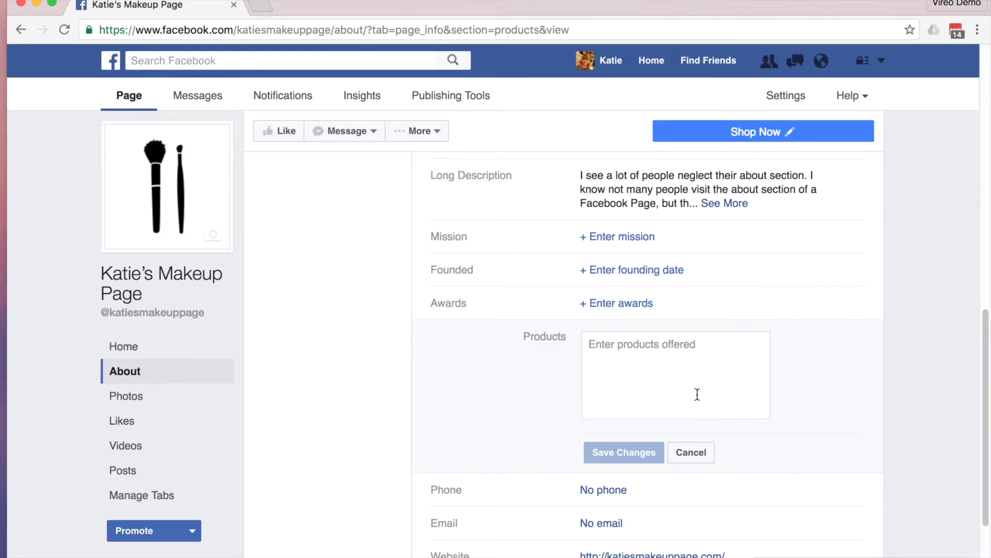
{"action": "left_click", "coordinate": [654, 354]}
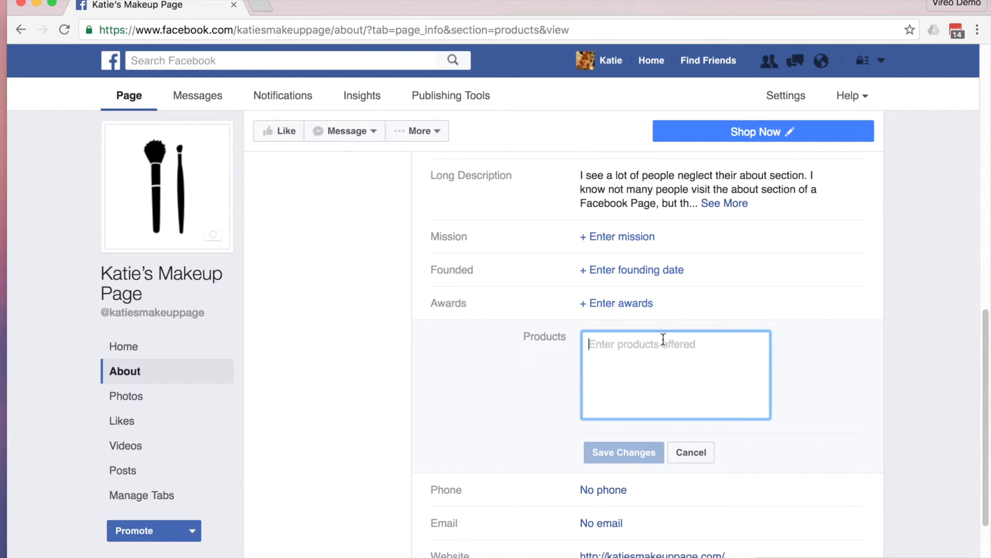
{"action": "key", "text": "Escape"}
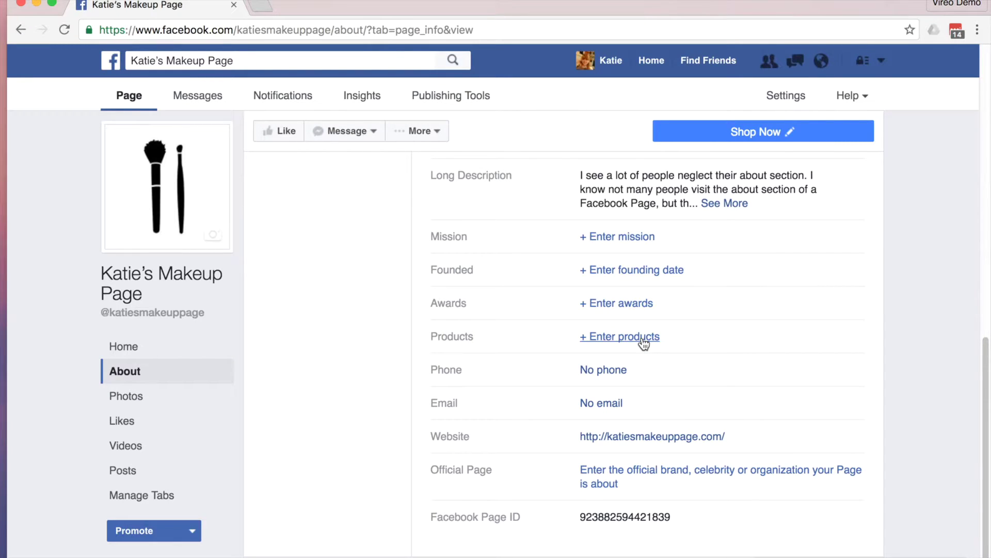